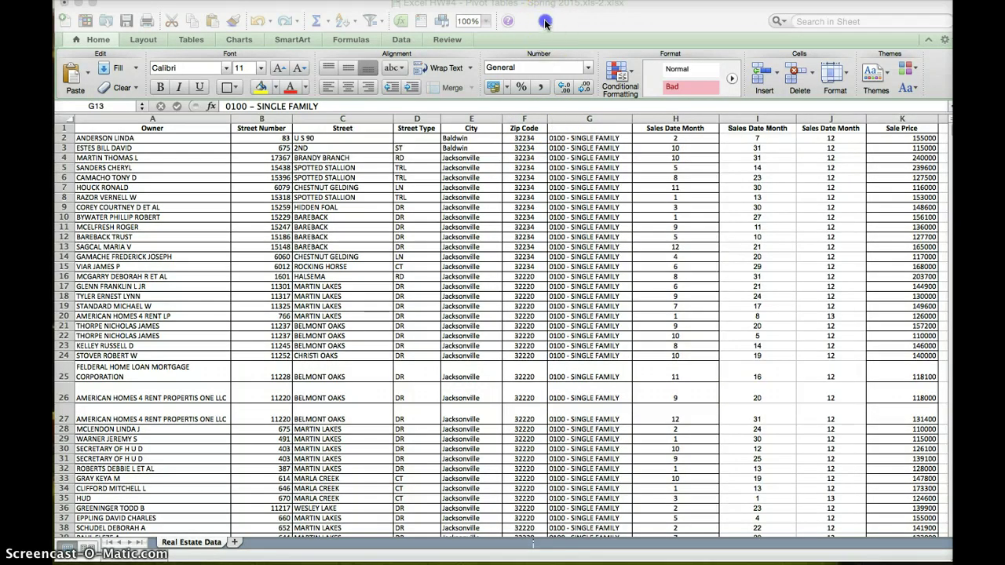
# Insert a blank column G between the Zip Code column and the property type column
pyautogui.click(553, 118)
pyautogui.press('super+c')
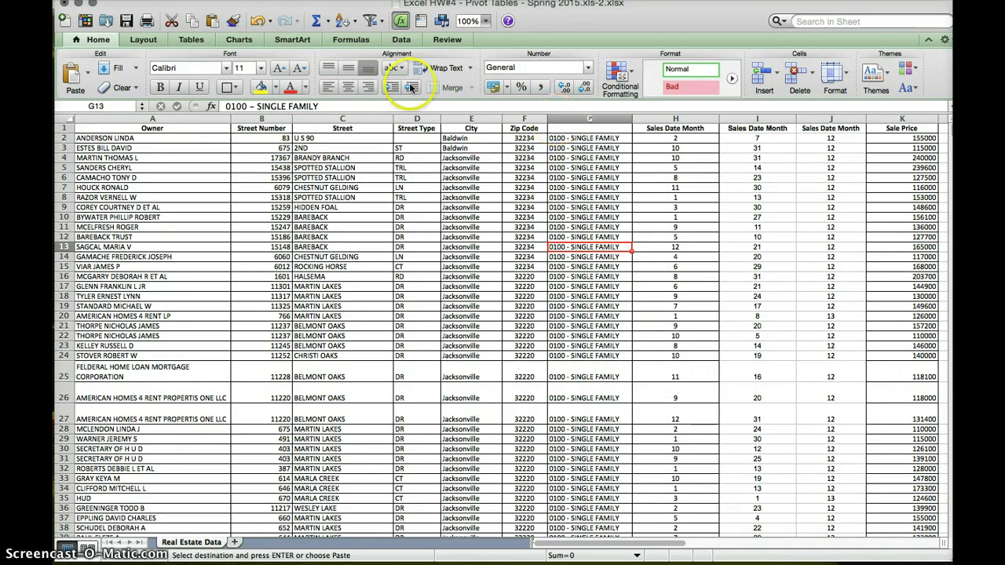
pyautogui.click(180, 0)
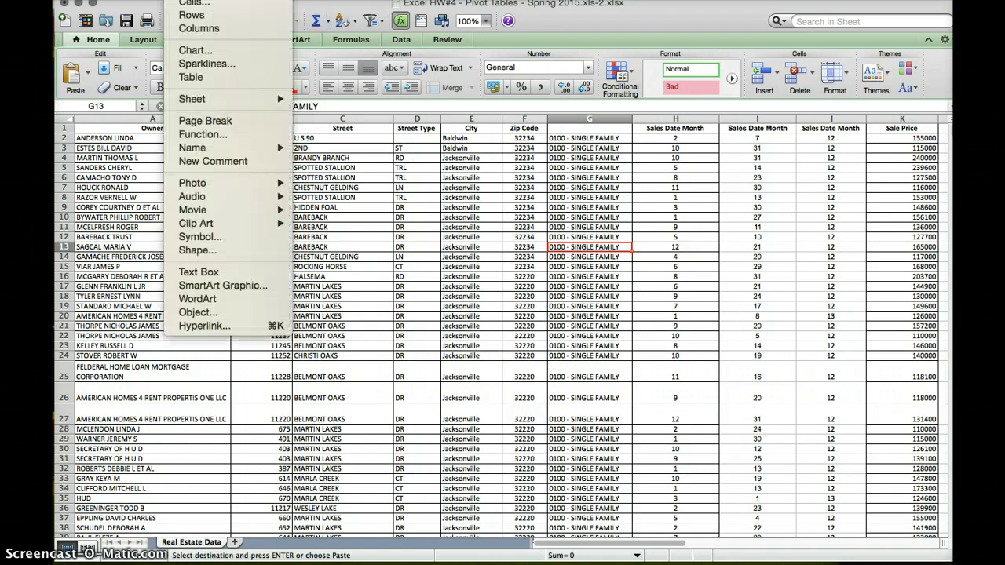
pyautogui.click(195, 30)
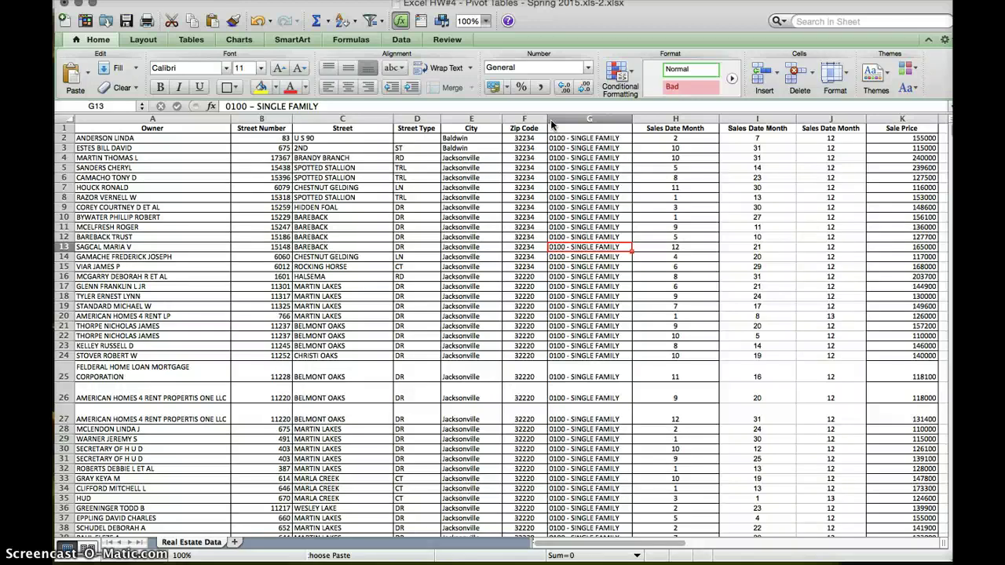
pyautogui.hotkey('ctrl', 'i')
# Enter the header "Full Address" in cell G1 of the blank column
pyautogui.click(567, 135)
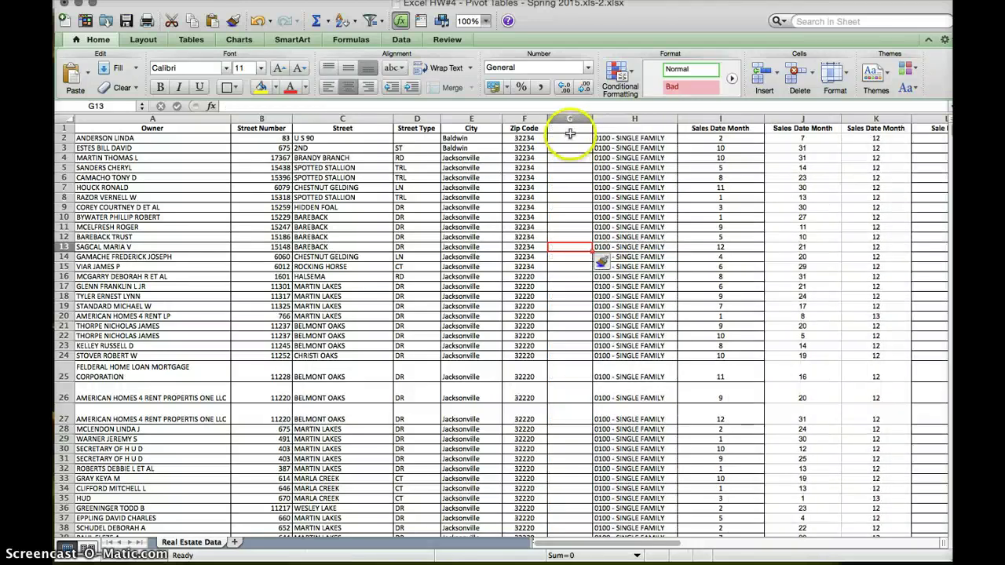
pyautogui.click(568, 137)
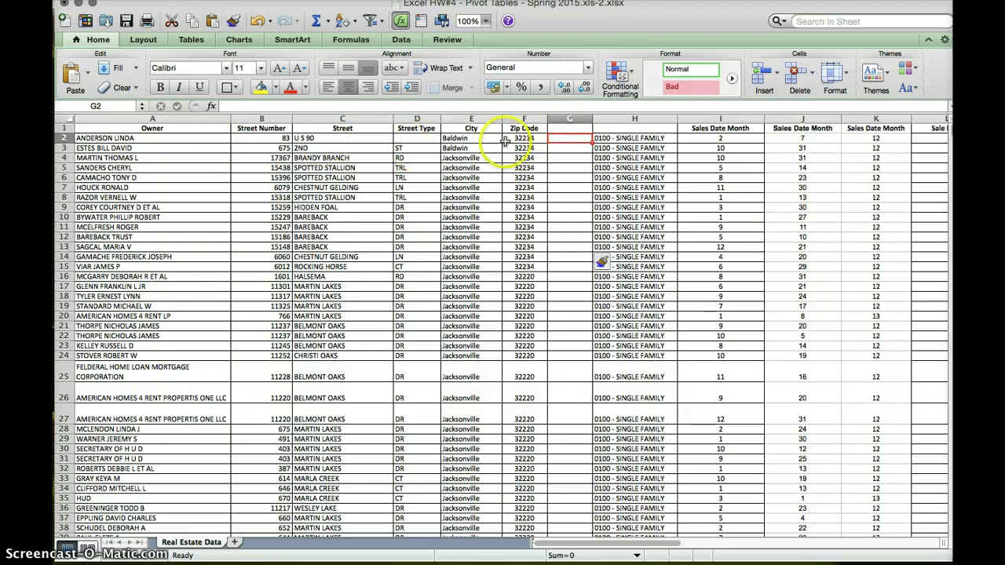
pyautogui.click(562, 128)
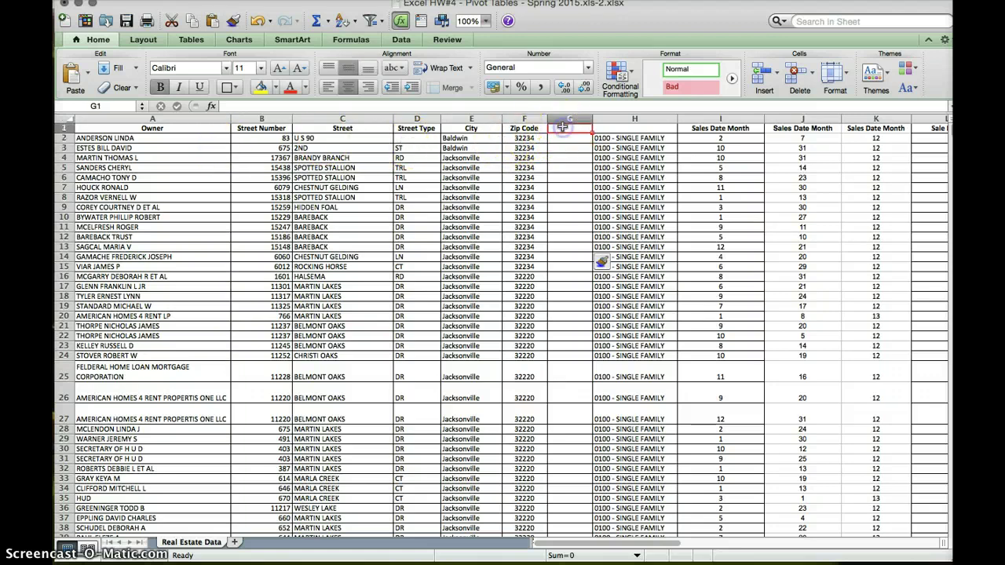
pyautogui.write('Fu')
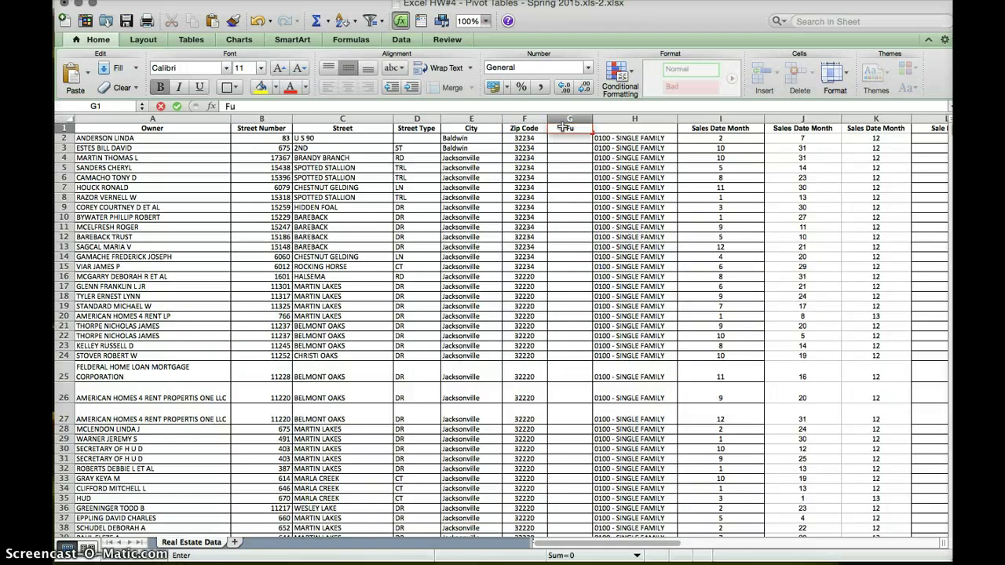
pyautogui.write('ll Address')
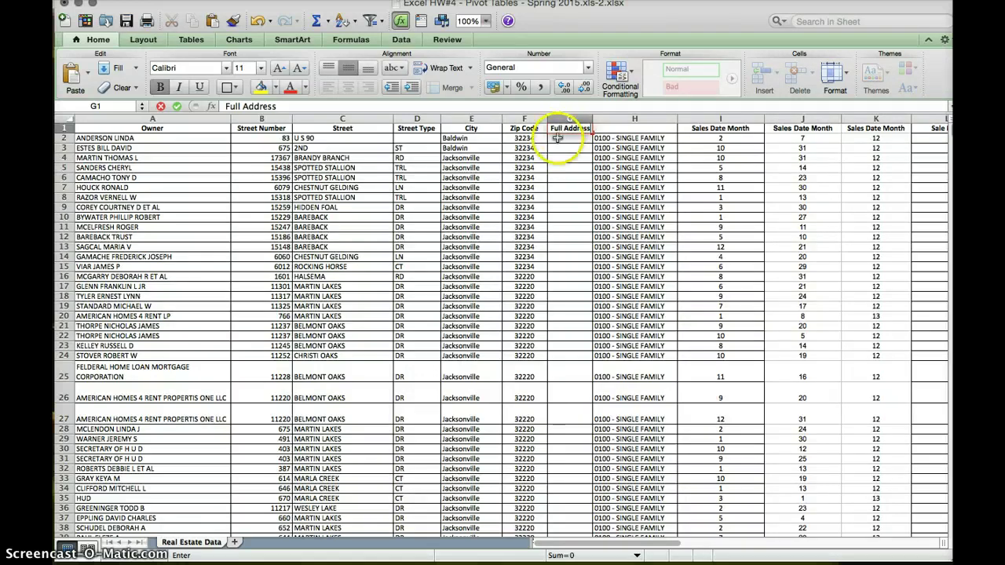
pyautogui.click(557, 138)
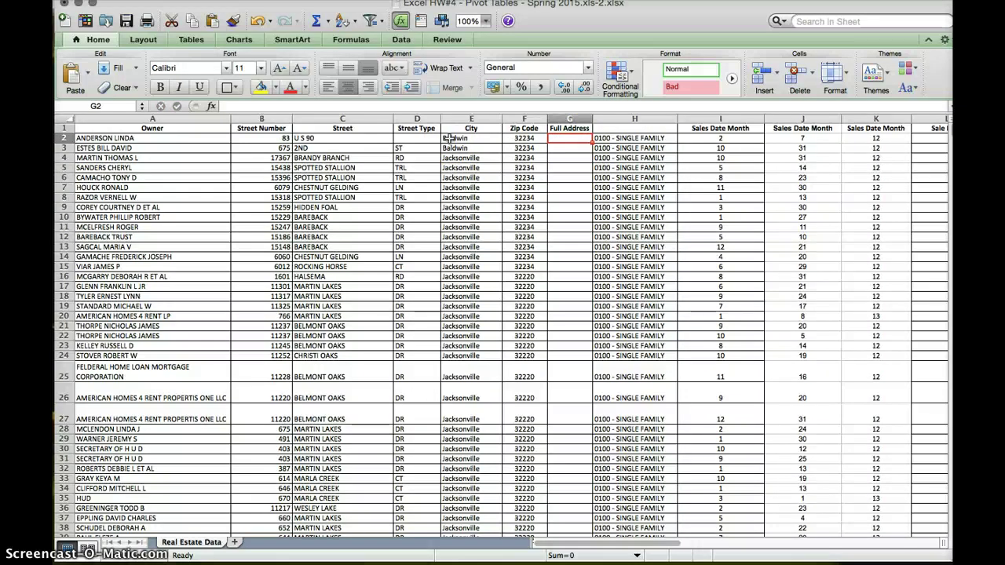
# Start a CONCATENATE function in cell G2 using the Formula Builder, positioned clear of the address columns
pyautogui.click(557, 142)
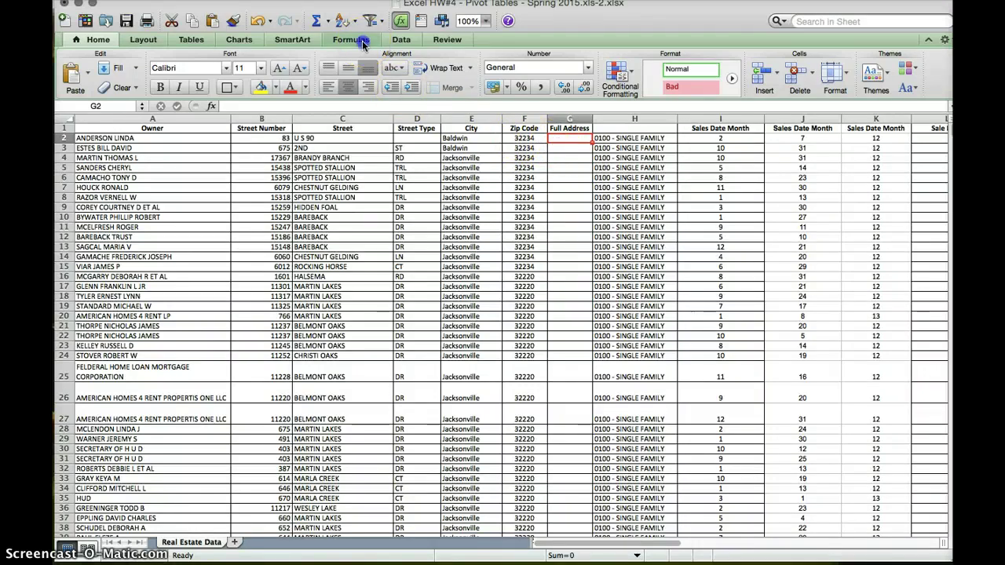
pyautogui.click(362, 45)
pyautogui.click(91, 79)
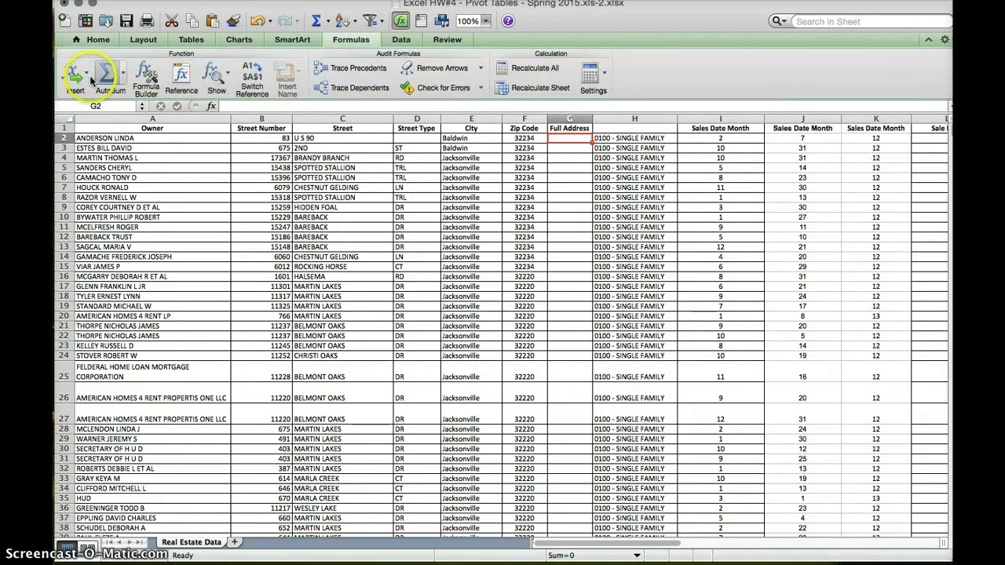
pyautogui.click(91, 79)
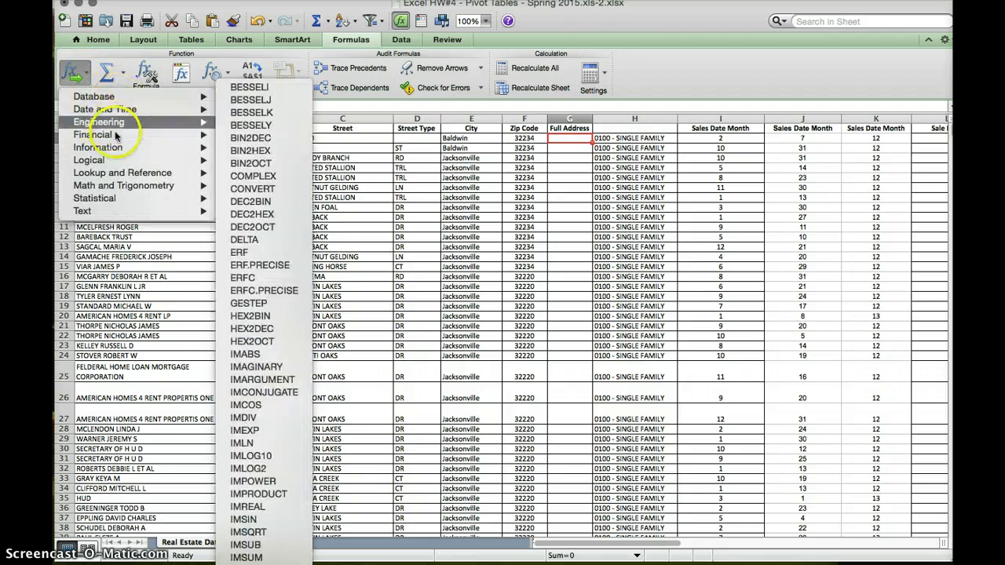
pyautogui.click(69, 74)
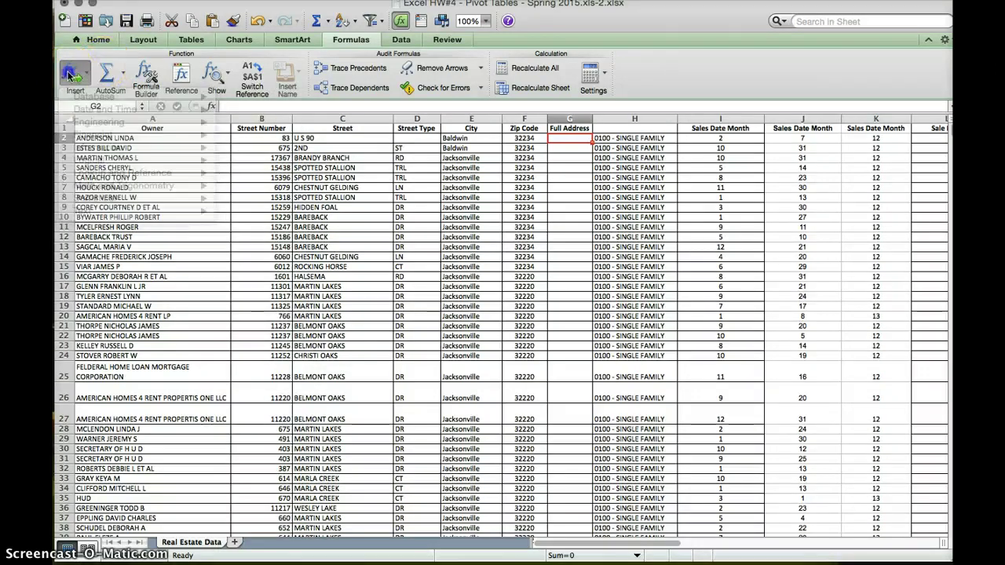
pyautogui.click(211, 106)
pyautogui.click(463, 128)
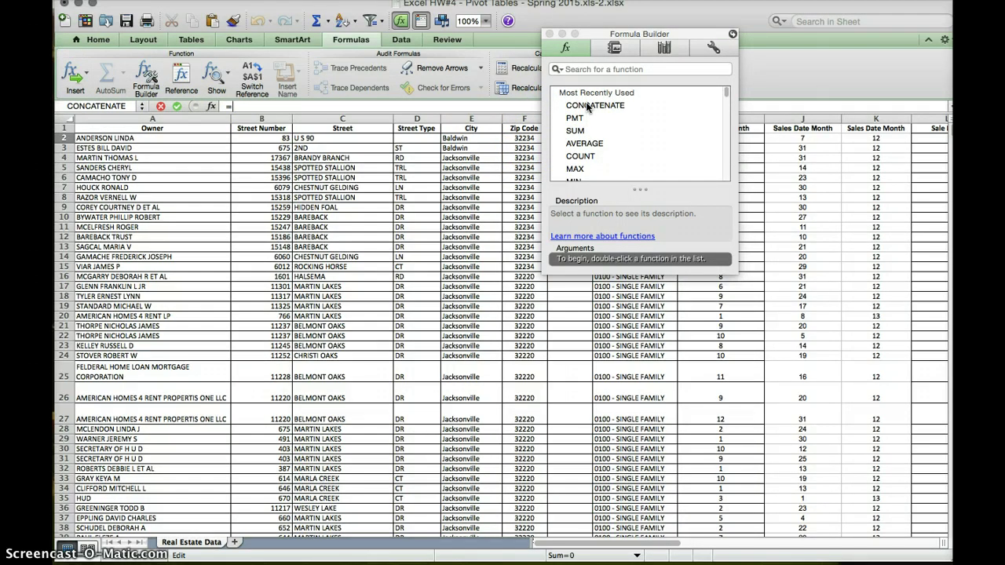
pyautogui.moveTo(632, 52); pyautogui.dragTo(710, 99)
pyautogui.click(676, 153)
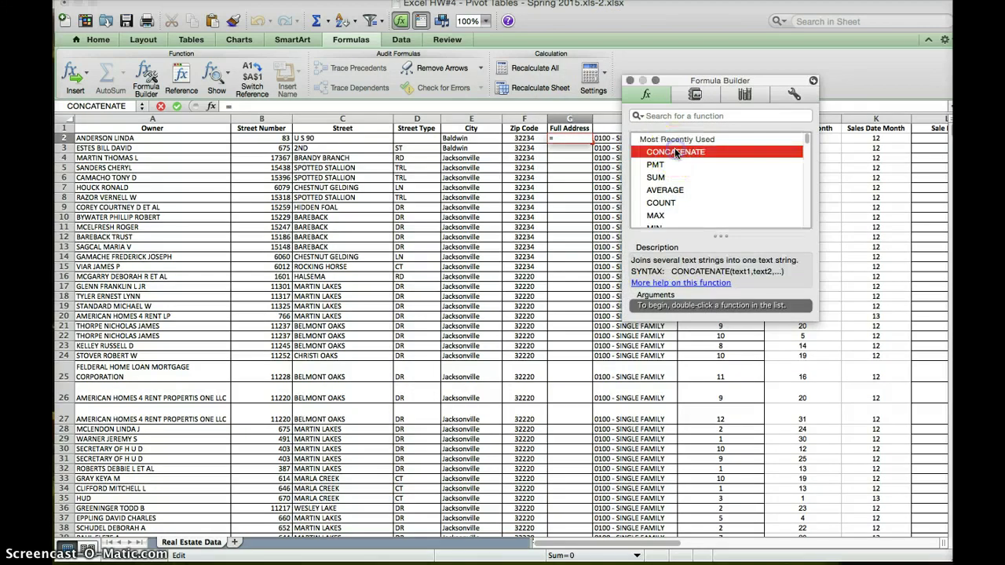
pyautogui.doubleClick(675, 152)
# Set the first CONCATENATE argument to the street number cell B2 and the second to a quoted space " "
pyautogui.click(706, 344)
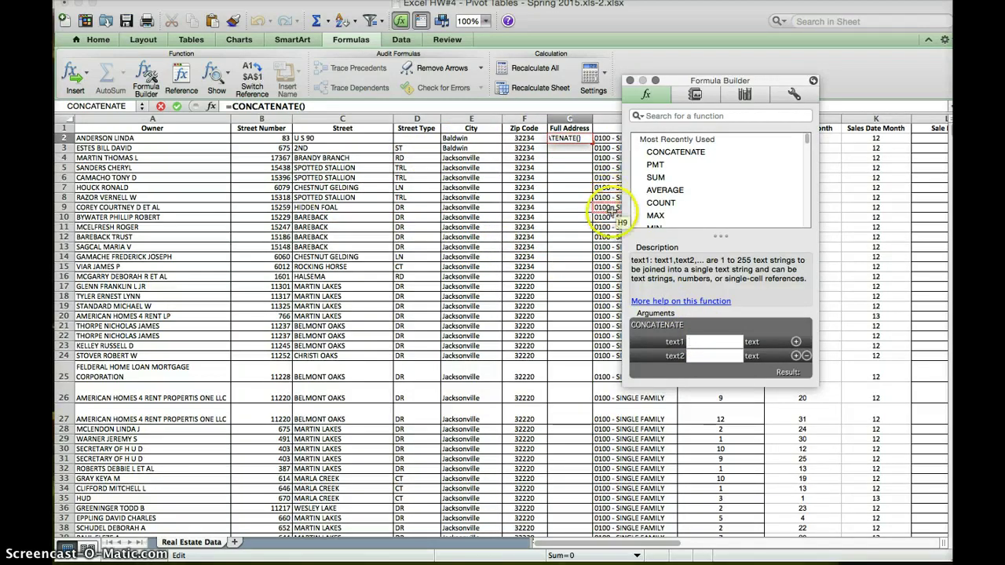
pyautogui.click(279, 138)
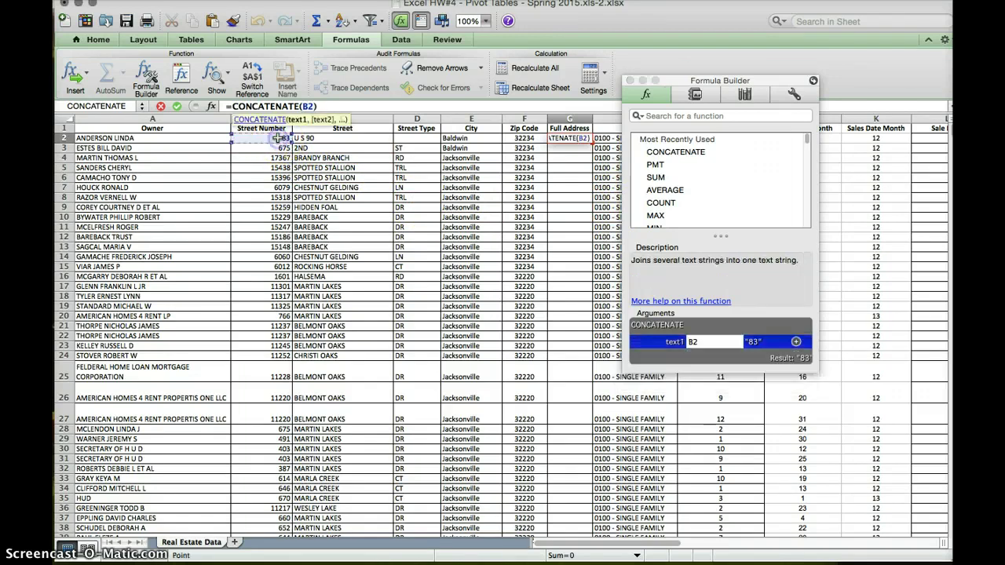
pyautogui.click(795, 341)
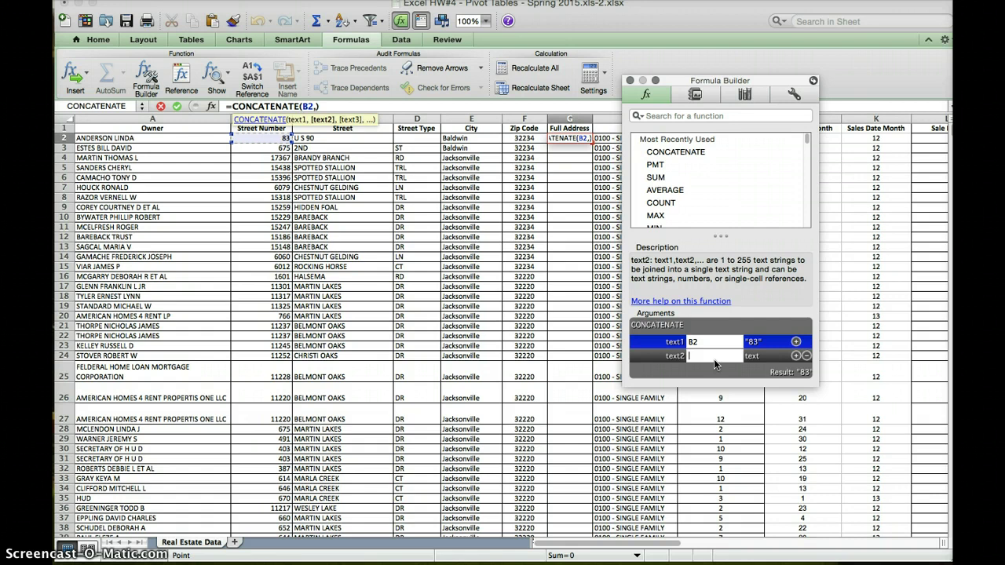
pyautogui.write('"')
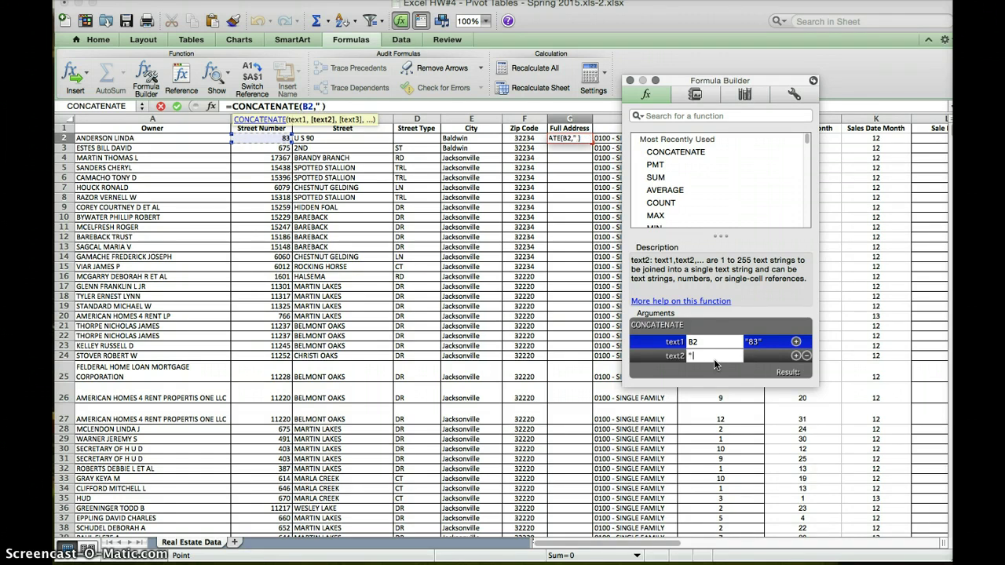
pyautogui.write(' ",')
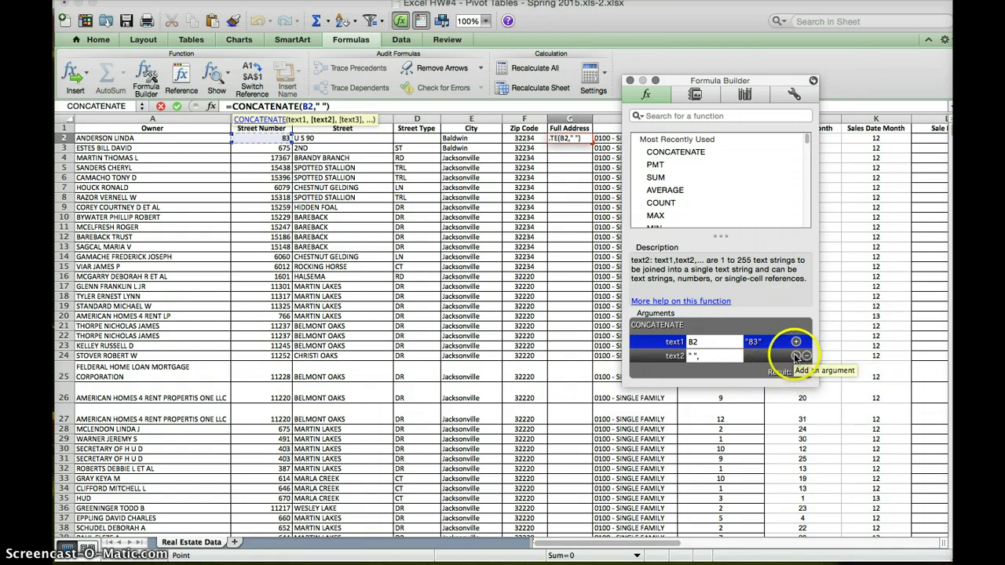
# Add the street cell C2 as the third CONCATENATE argument and a quoted space " " as the fourth
pyautogui.click(795, 356)
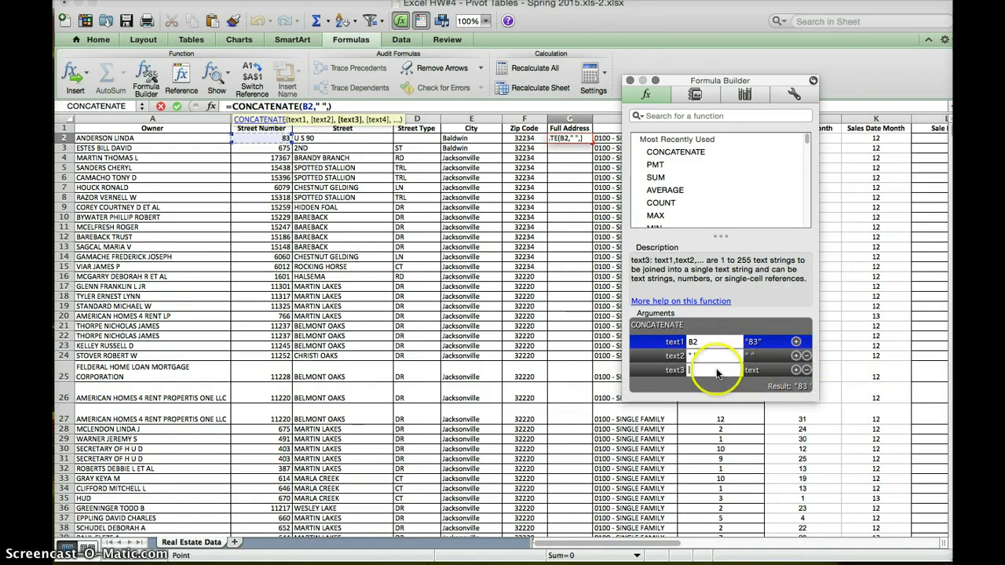
pyautogui.click(343, 138)
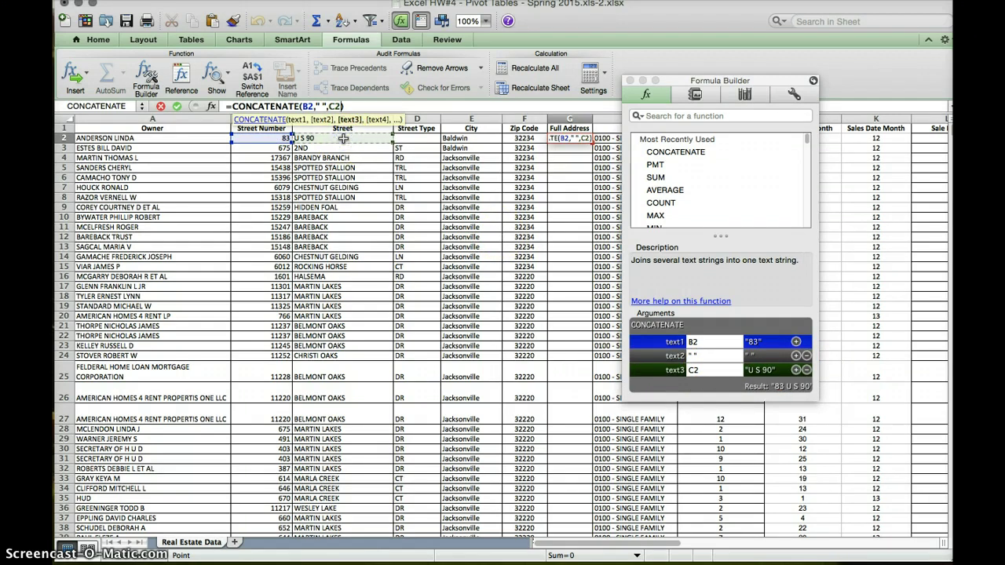
pyautogui.click(796, 371)
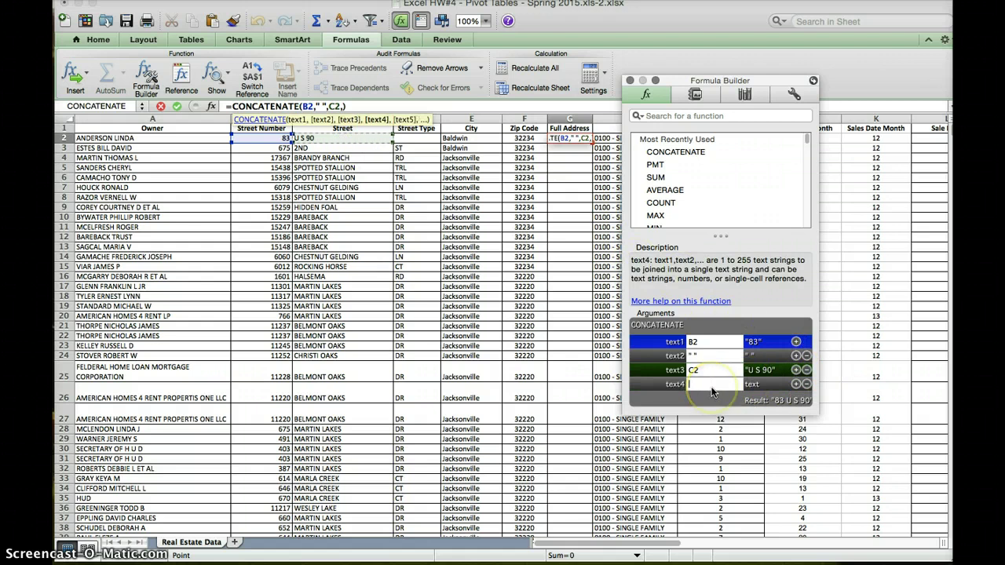
pyautogui.write('"')
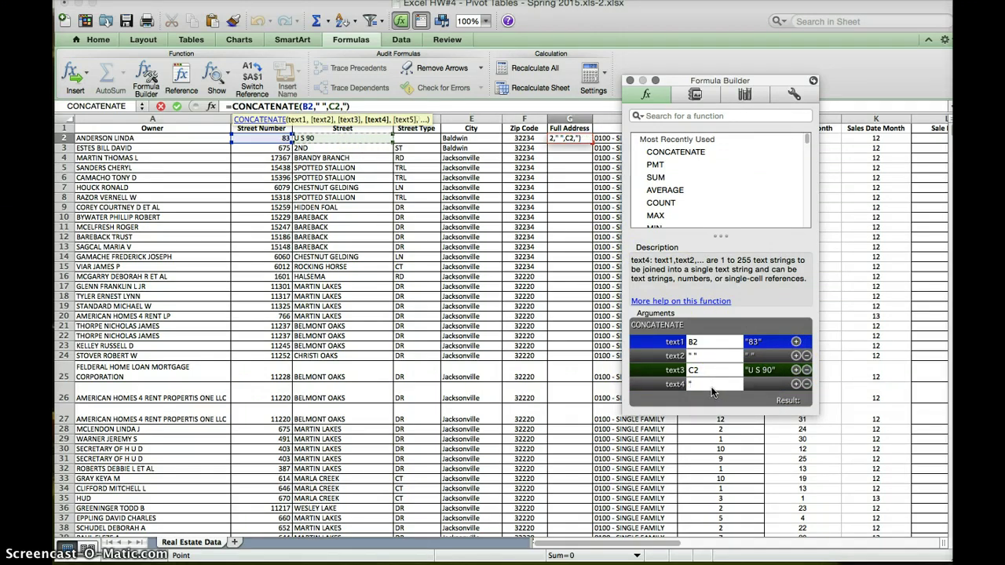
pyautogui.write(' "')
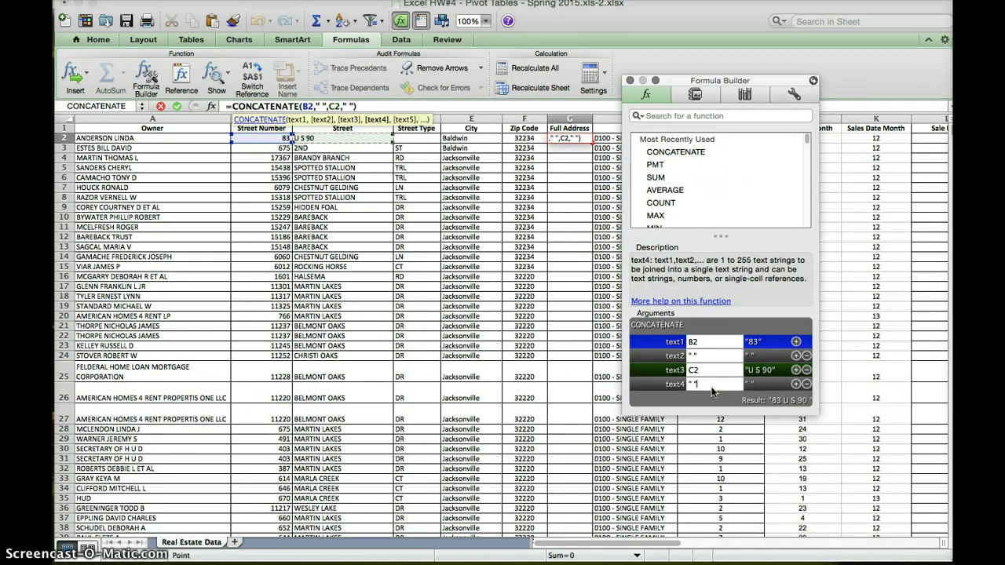
# Add the street type cell D2 as the fifth CONCATENATE argument and a quoted space " " as the sixth
pyautogui.click(795, 384)
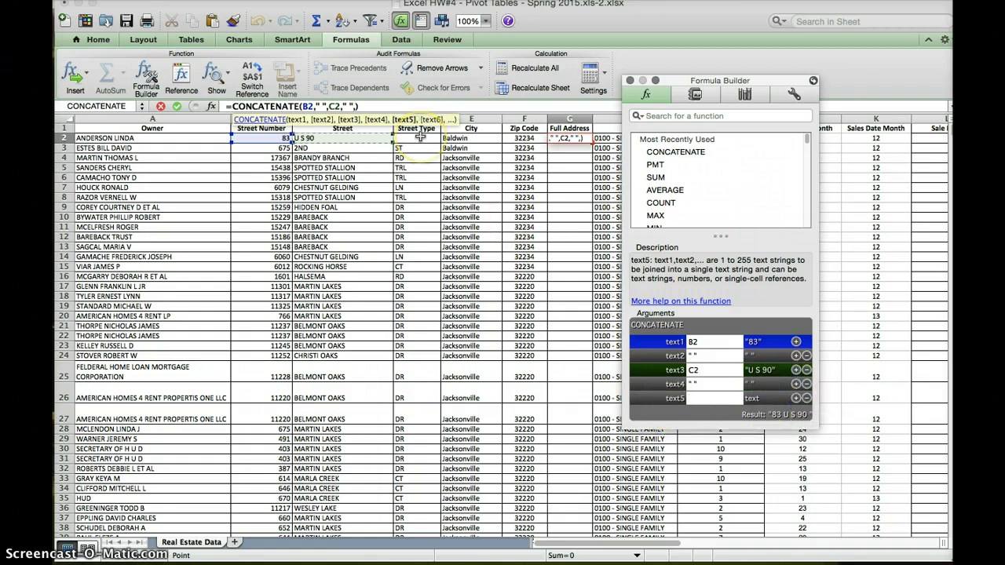
pyautogui.click(775, 379)
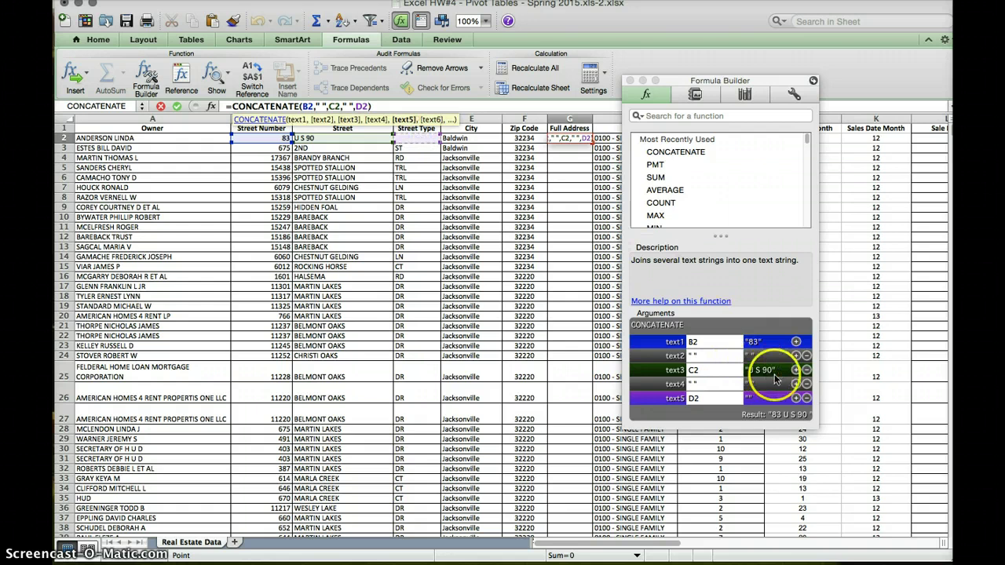
pyautogui.click(795, 398)
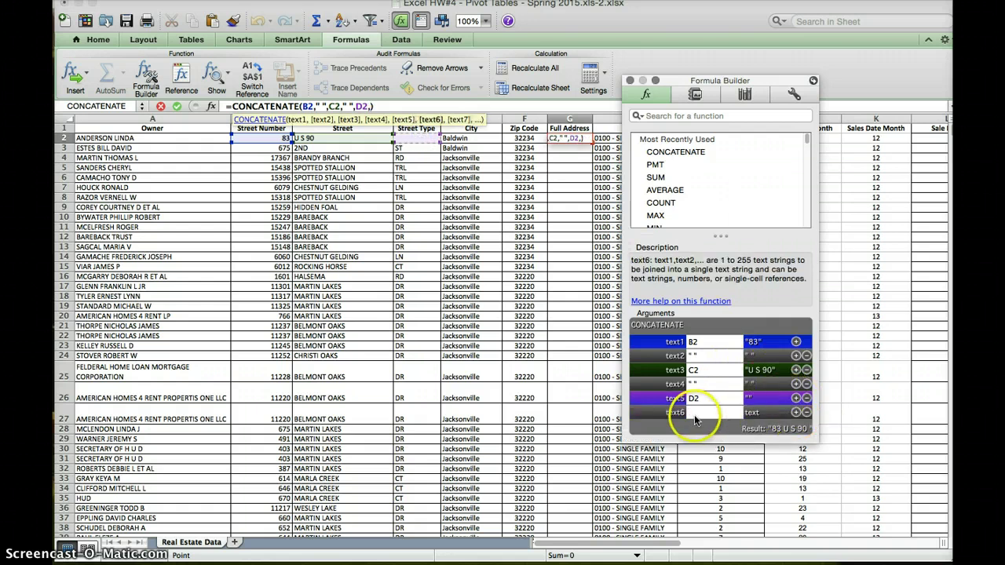
pyautogui.write('"')
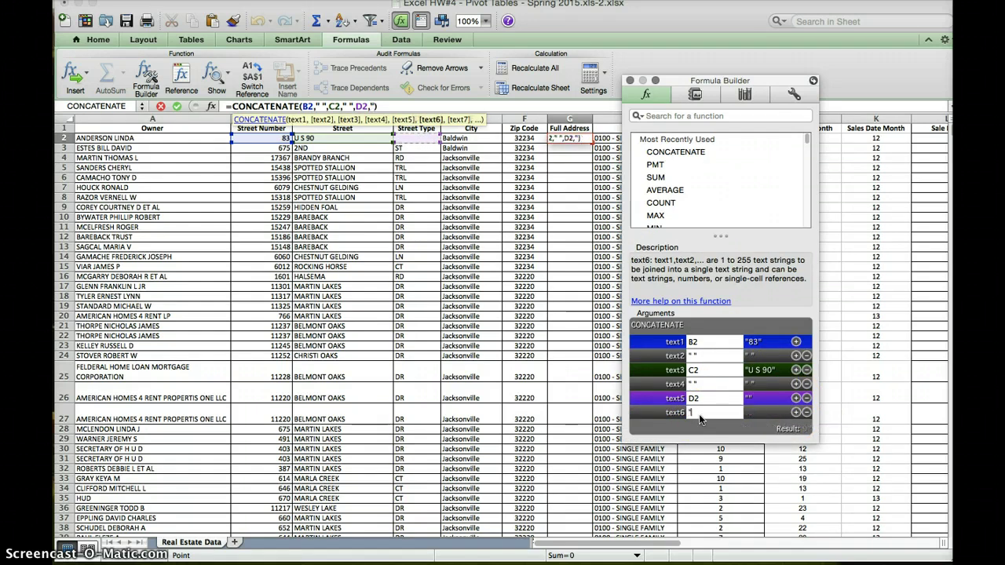
pyautogui.write(' "')
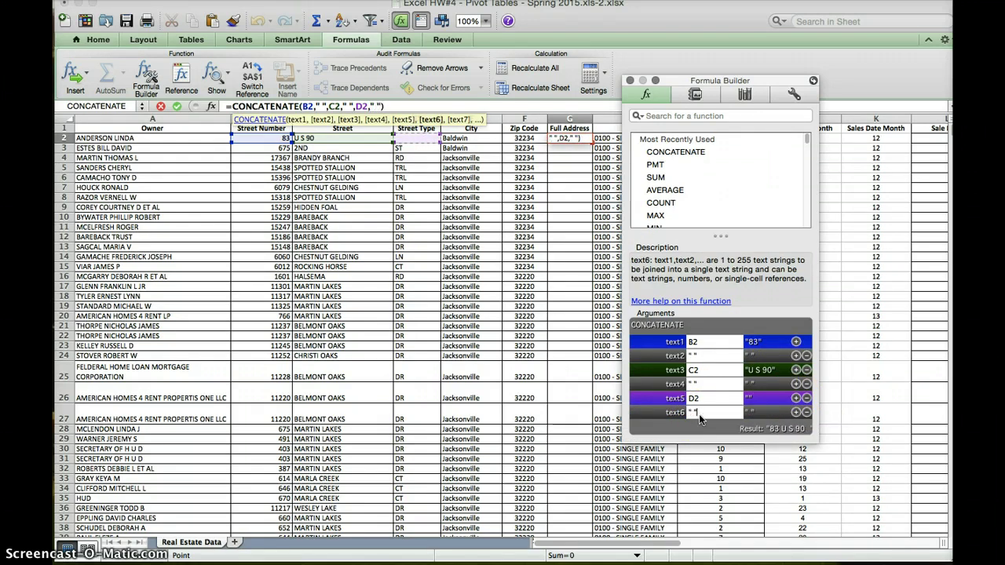
pyautogui.write(',')
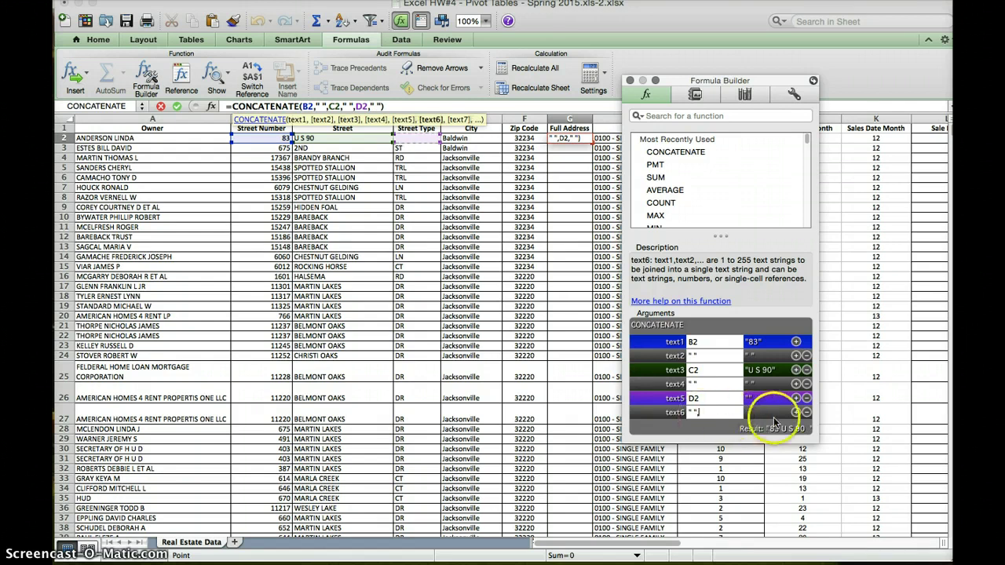
# Add the city cell E2 as the seventh CONCATENATE argument and a quoted space " " as the eighth
pyautogui.click(795, 413)
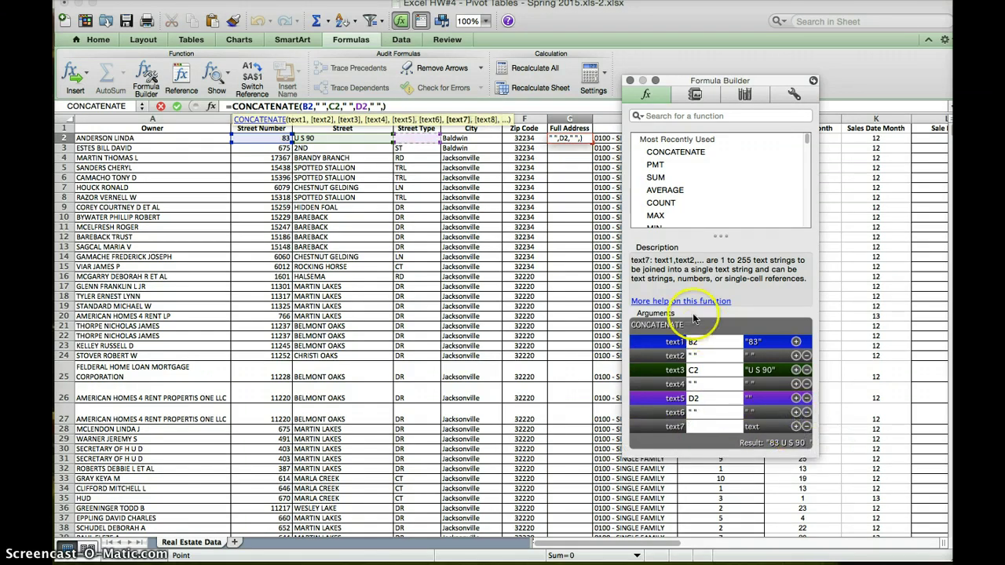
pyautogui.click(467, 138)
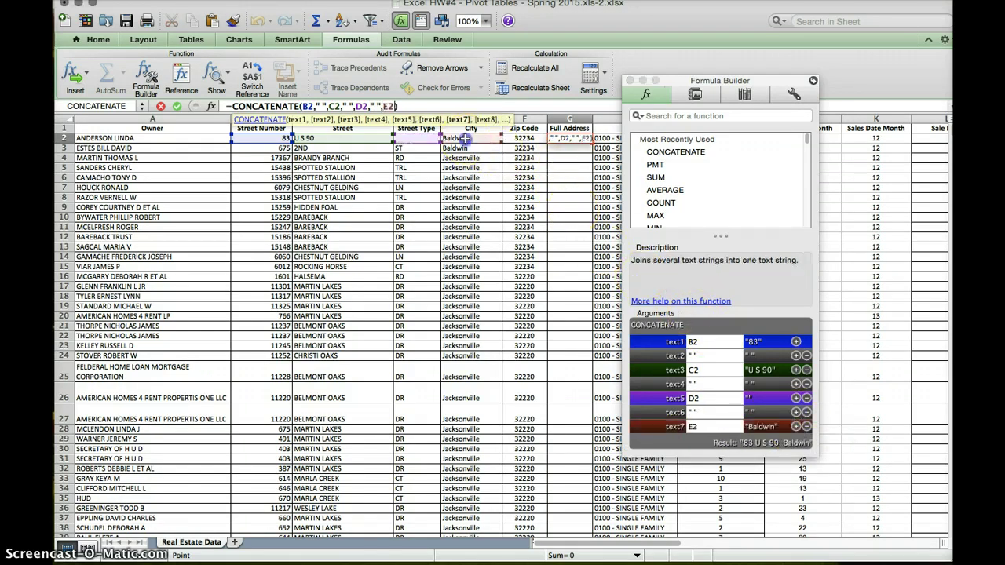
pyautogui.click(795, 427)
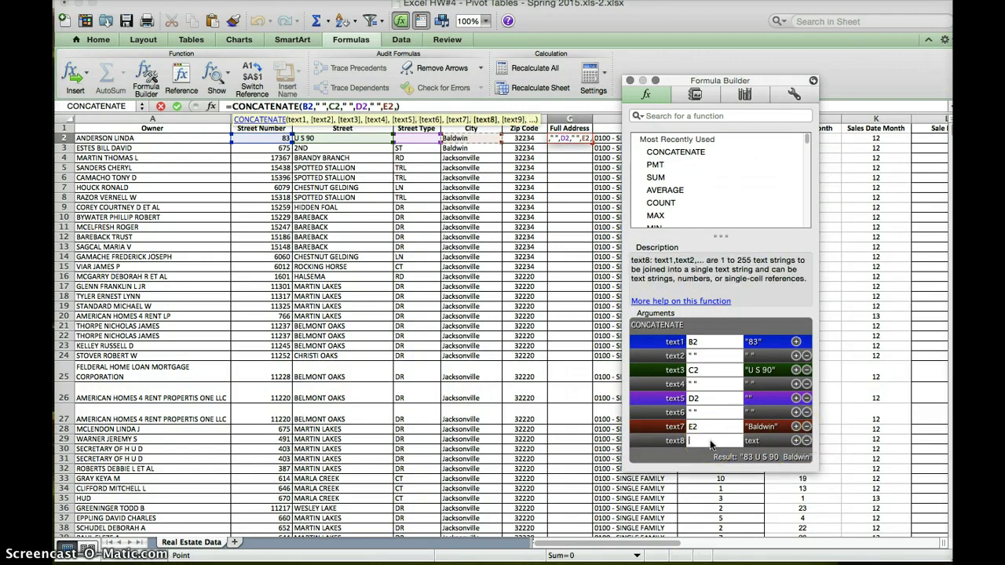
pyautogui.write('"')
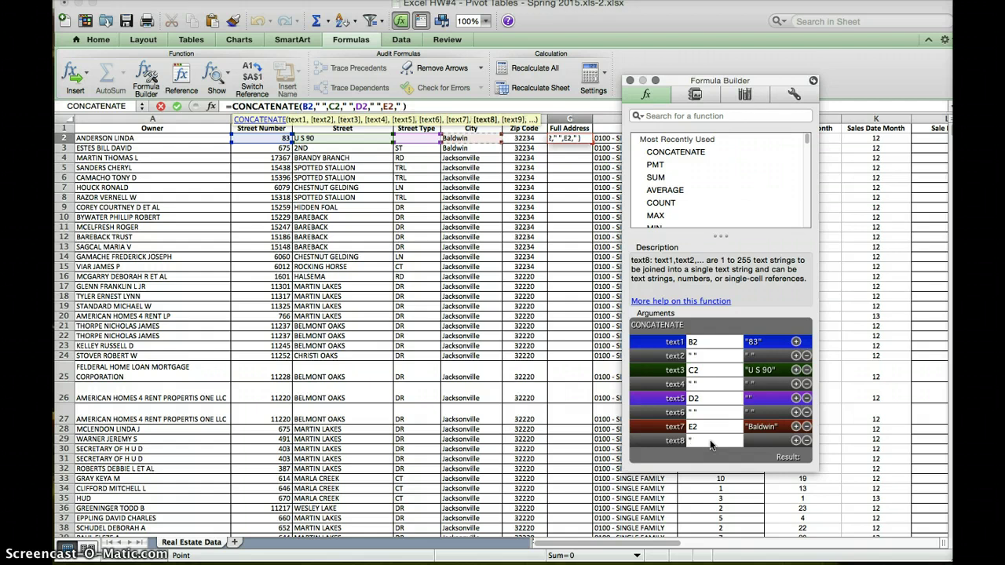
pyautogui.write(' ",')
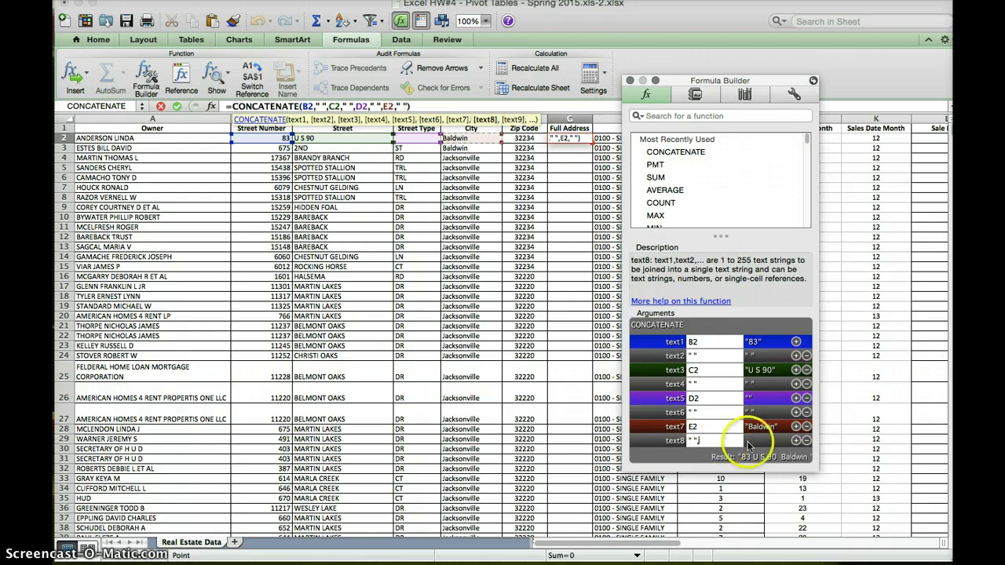
# Add the zip code cell F2 as the ninth CONCATENATE argument and enter the formula
pyautogui.click(795, 441)
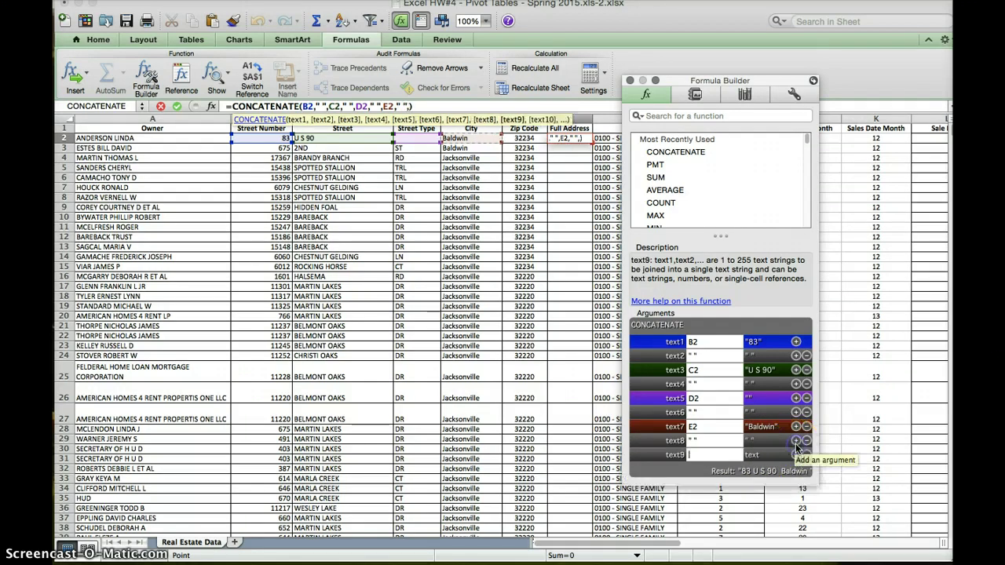
pyautogui.click(524, 138)
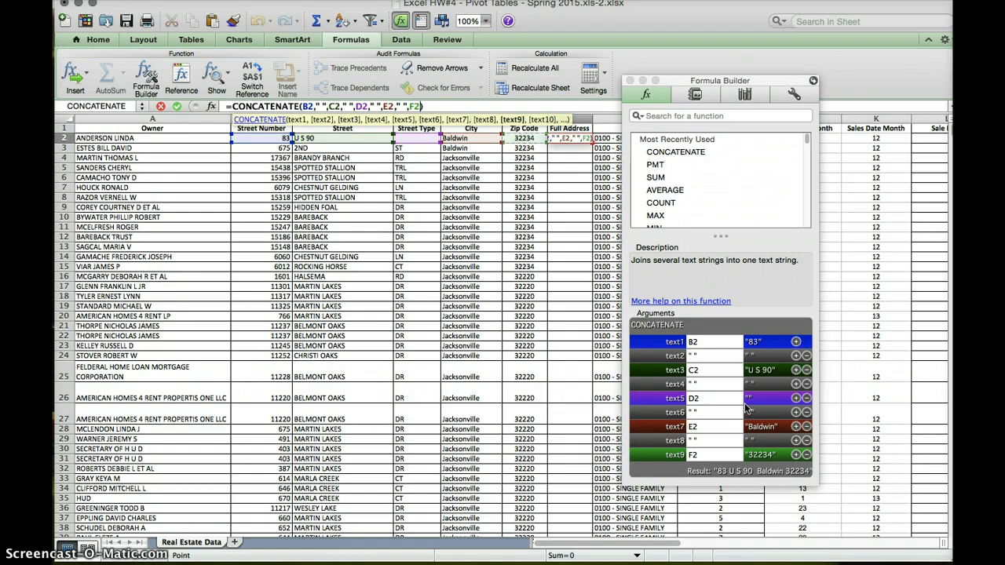
pyautogui.press('Return')
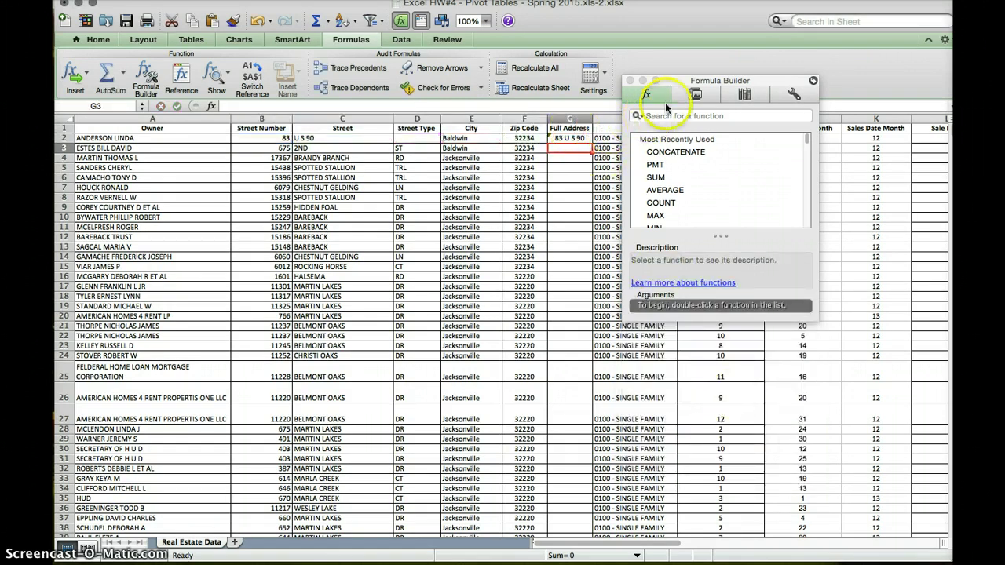
# Widen the Full Address column with the Formula Builder moved clear of it, and fill the G2 formula down to row 200
pyautogui.moveTo(681, 84); pyautogui.dragTo(815, 115)
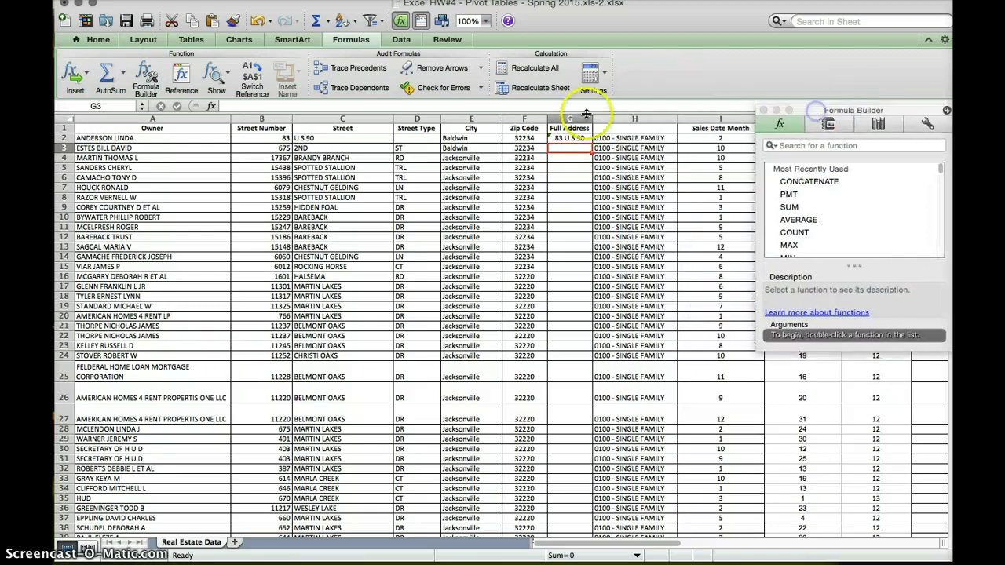
pyautogui.moveTo(594, 118); pyautogui.dragTo(648, 127)
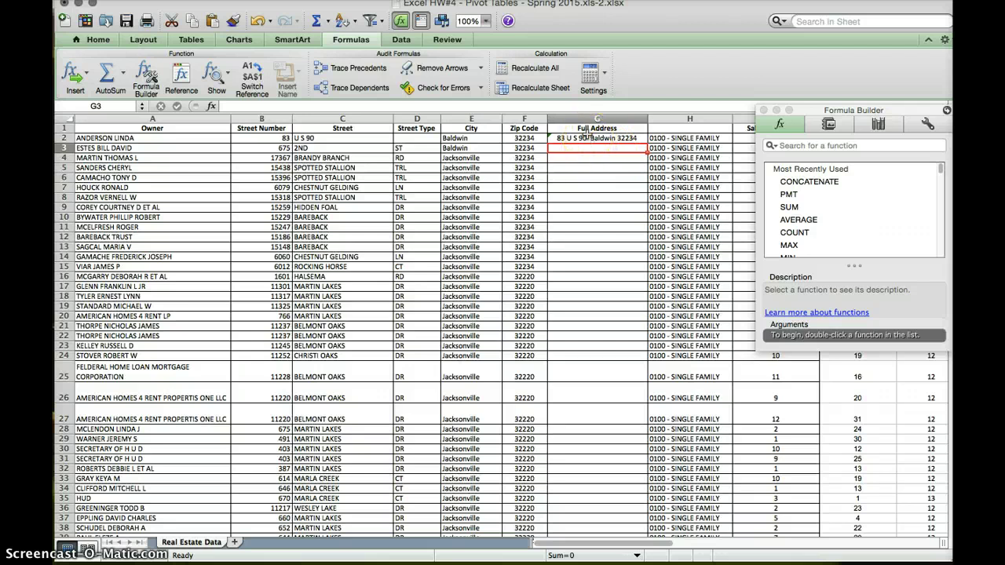
pyautogui.click(586, 136)
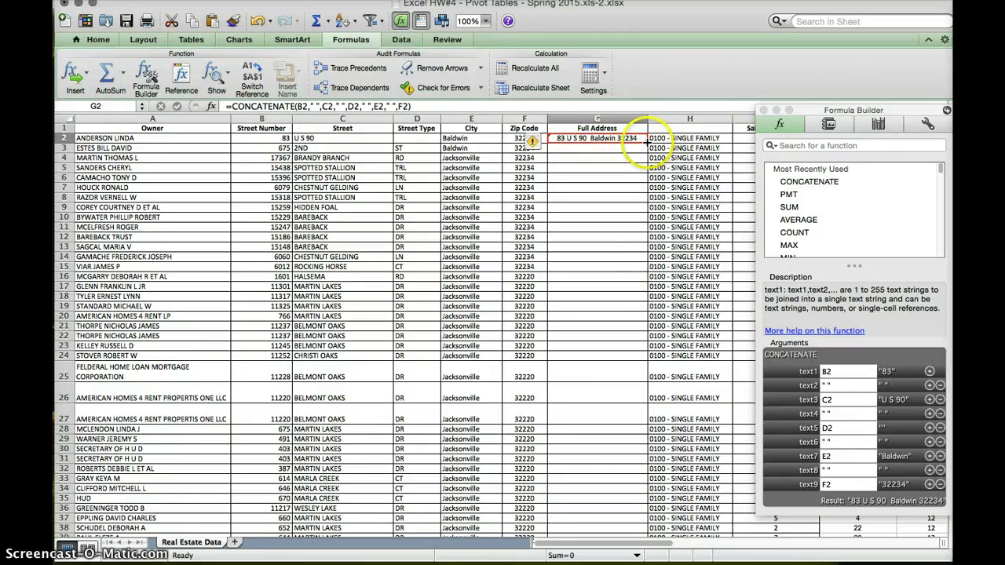
pyautogui.moveTo(646, 143); pyautogui.dragTo(610, 404)
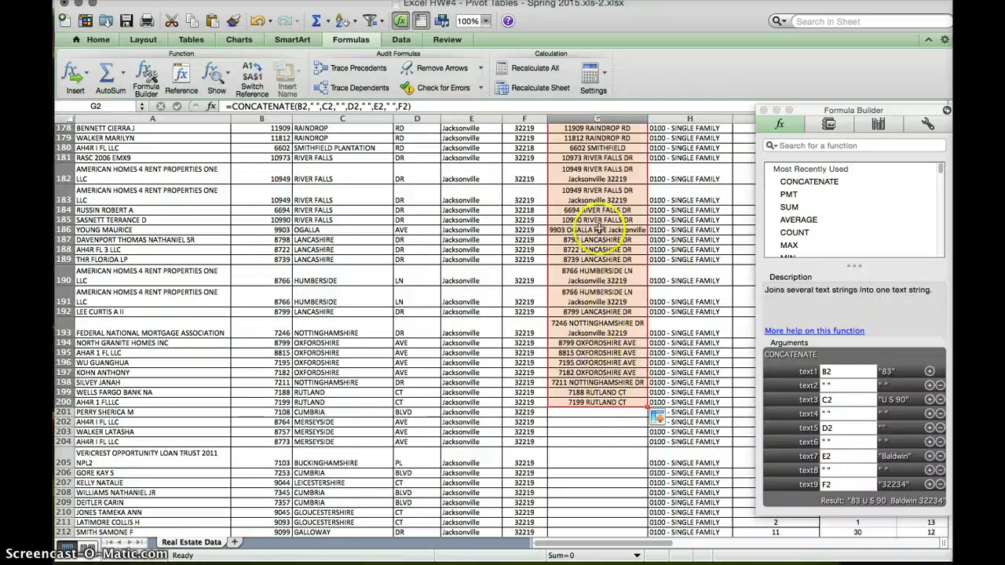
pyautogui.scroll(20, 599, 228)
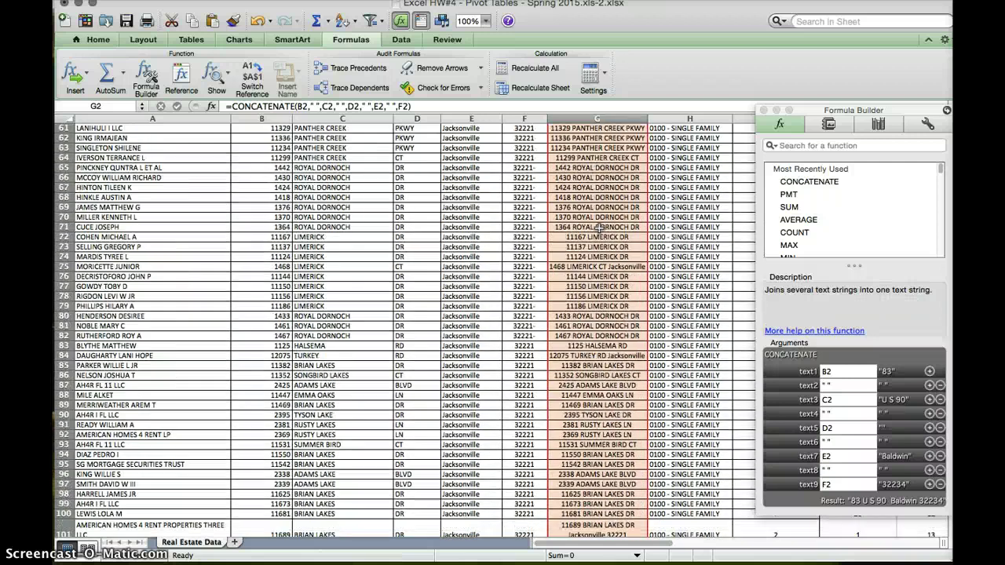
pyautogui.scroll(12, 599, 228)
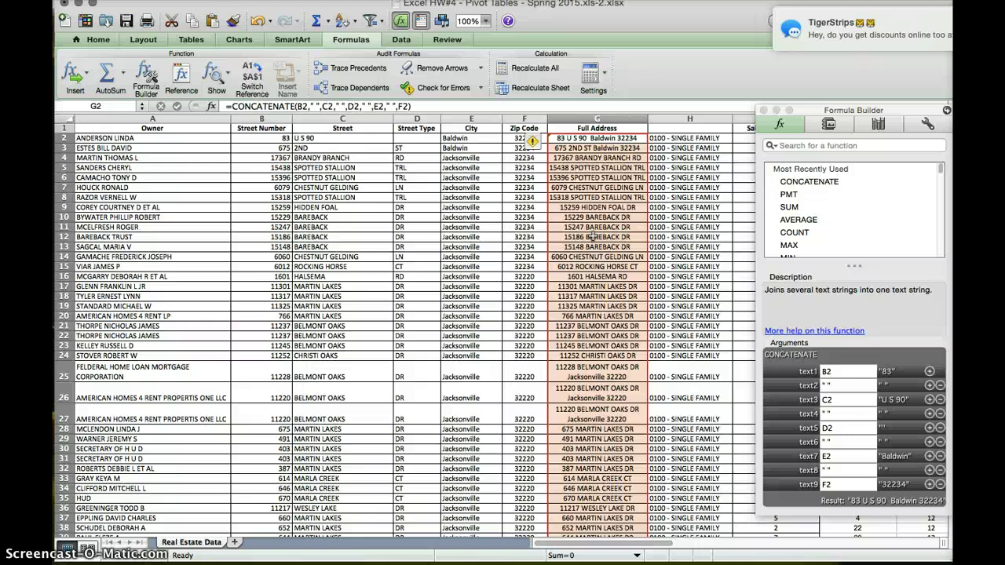
pyautogui.click(681, 206)
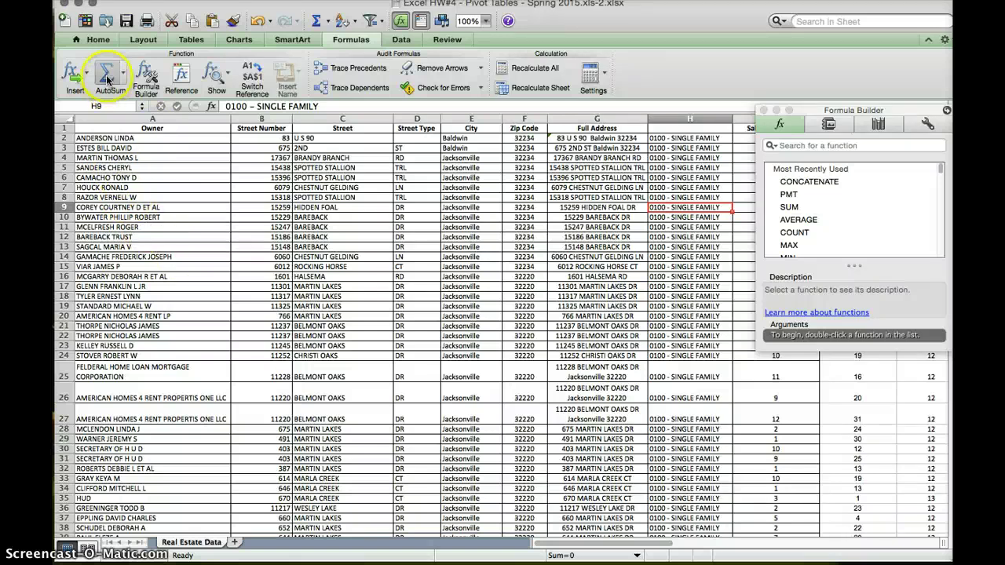
# Save a copy of the workbook to the Desktop as "Real Estate Data Geocode" in Excel Workbook (.xlsx) format
pyautogui.click(91, 2)
pyautogui.click(106, 103)
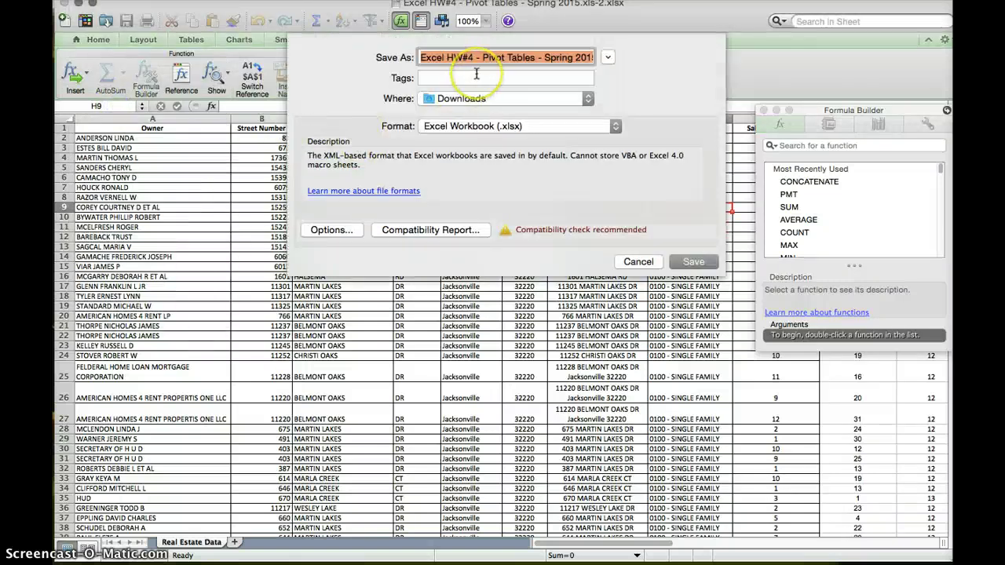
pyautogui.press('BackSpace')
pyautogui.write('Real Estate Data Geocode')
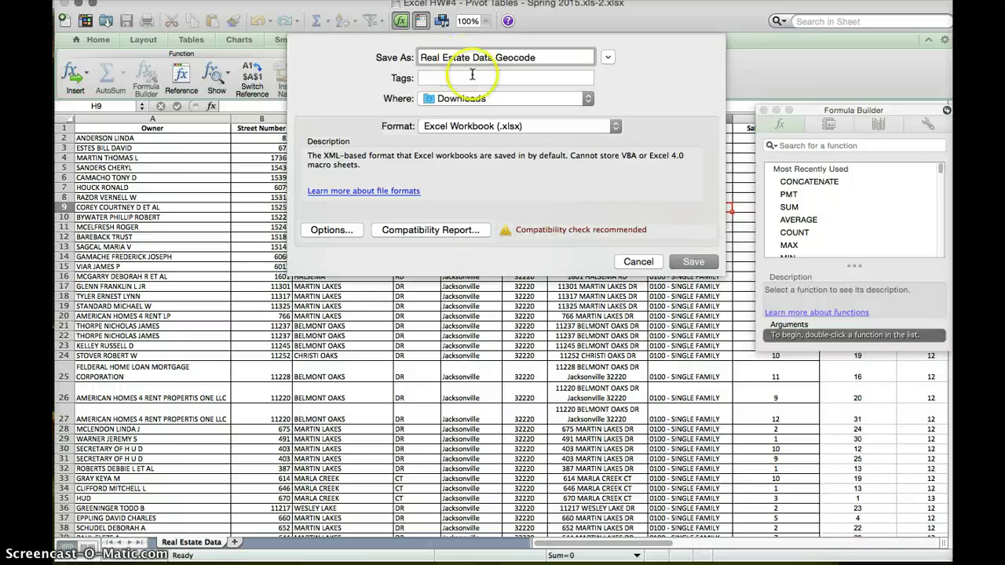
pyautogui.click(476, 98)
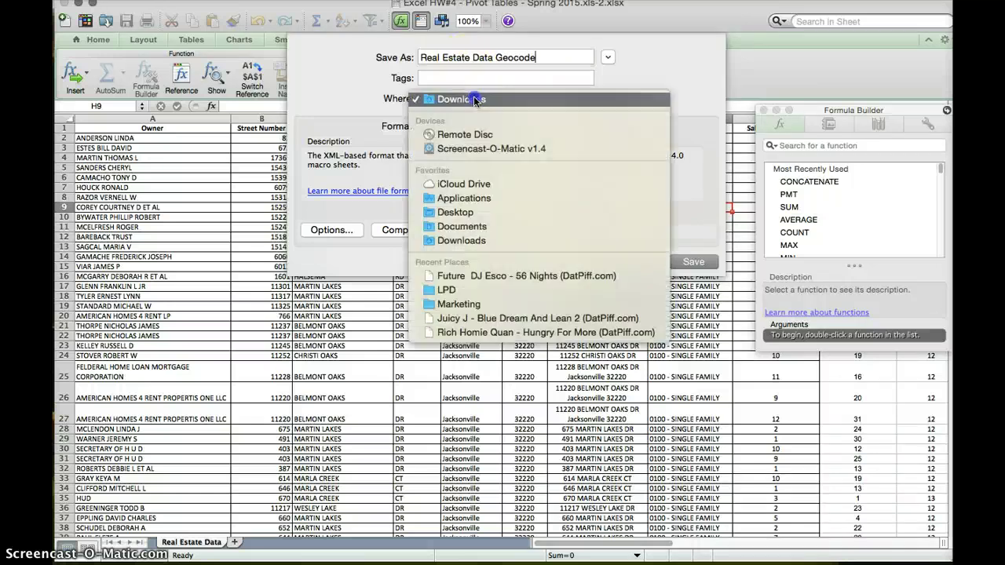
pyautogui.click(469, 211)
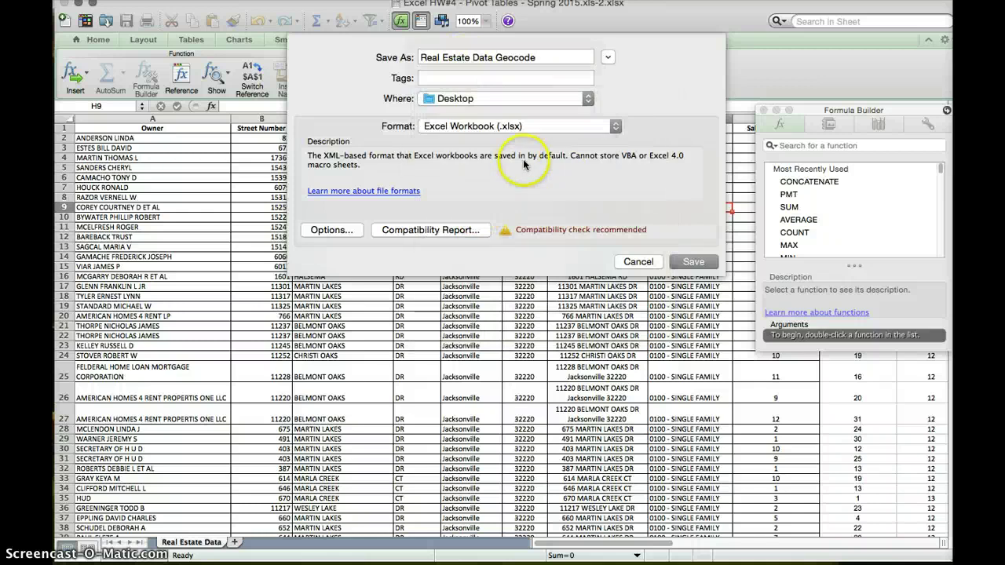
pyautogui.click(691, 262)
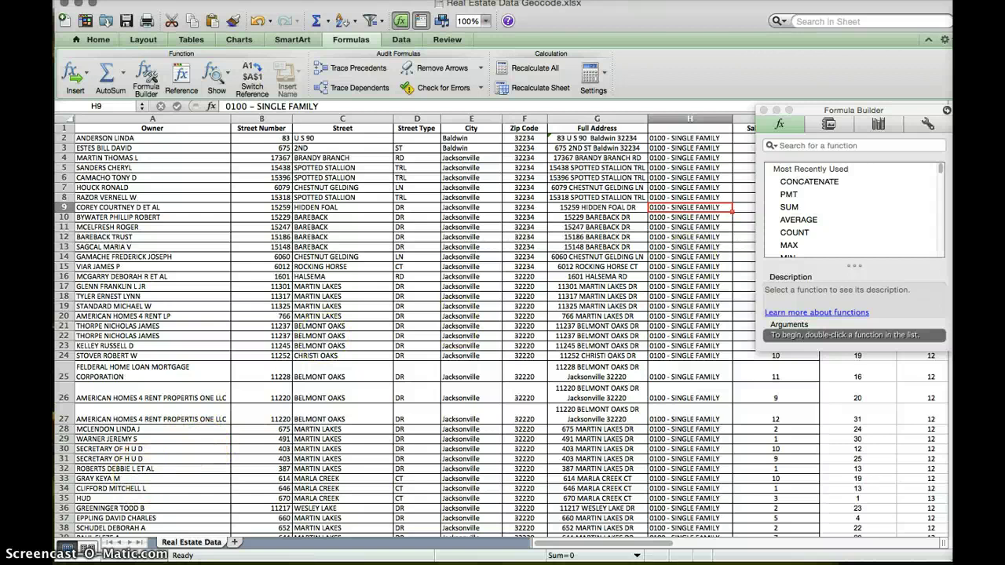
# Switch to Google Drive in the Safari browser and enlarge its window to cover the spreadsheet
pyautogui.press('super+Tab')
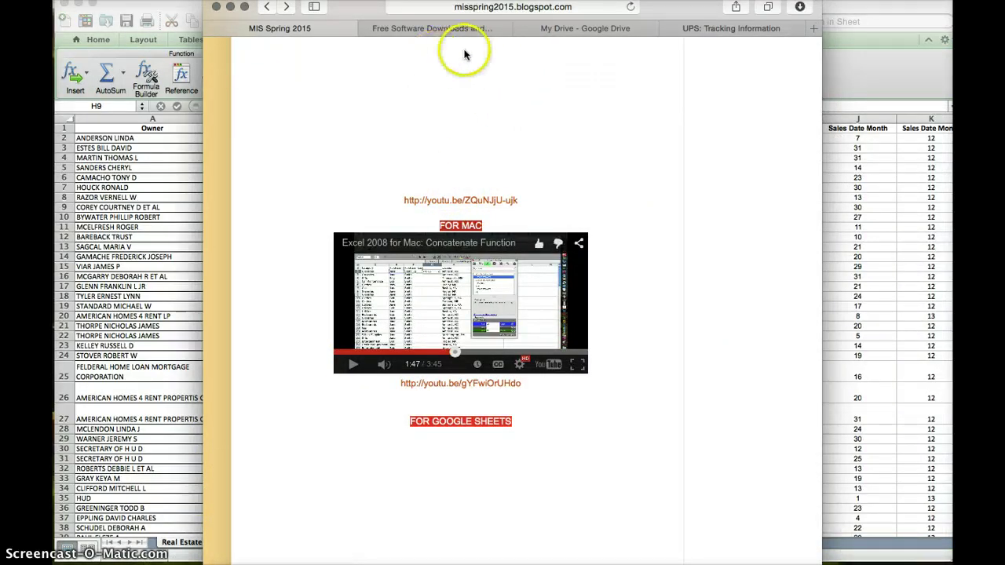
pyautogui.click(549, 27)
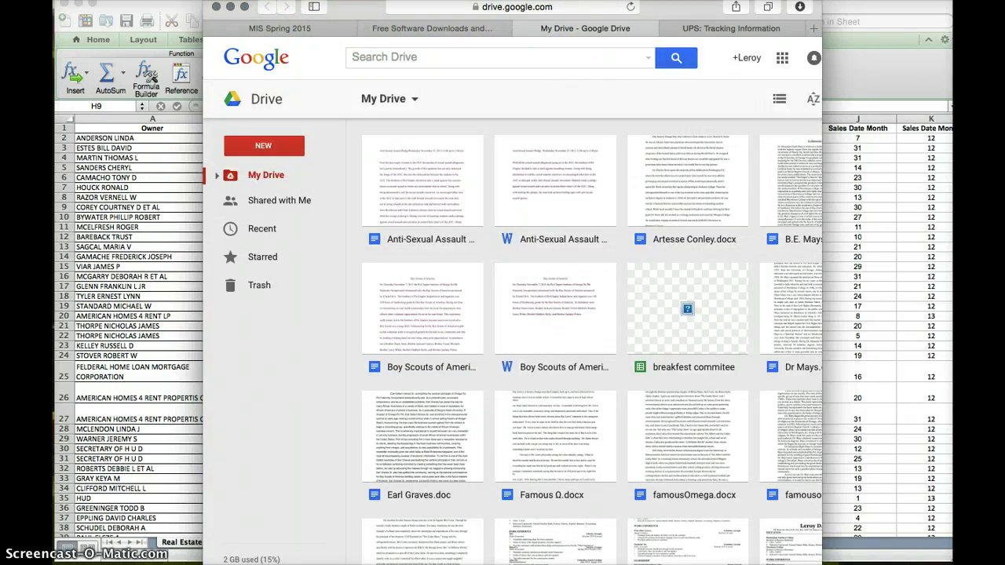
pyautogui.moveTo(821, 1); pyautogui.dragTo(948, 5)
pyautogui.click(403, 398)
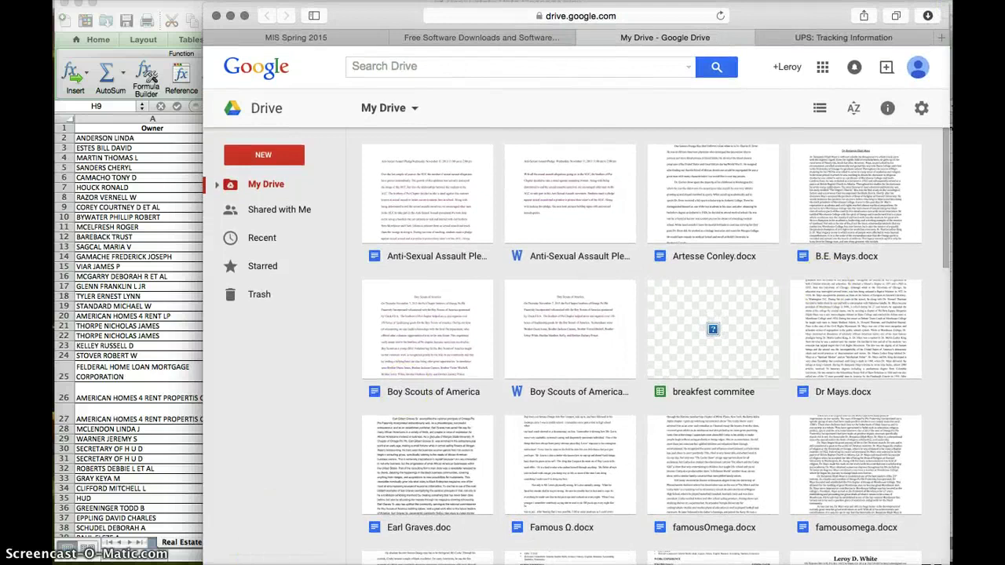
pyautogui.moveTo(203, 554); pyautogui.dragTo(58, 554)
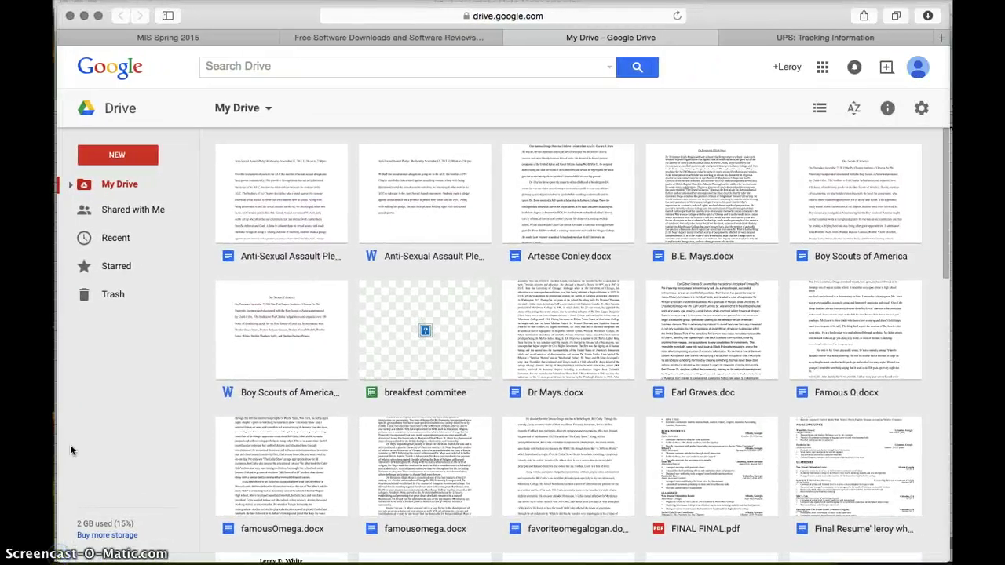
# Create a new Google Fusion Tables file in My Drive
pyautogui.click(117, 156)
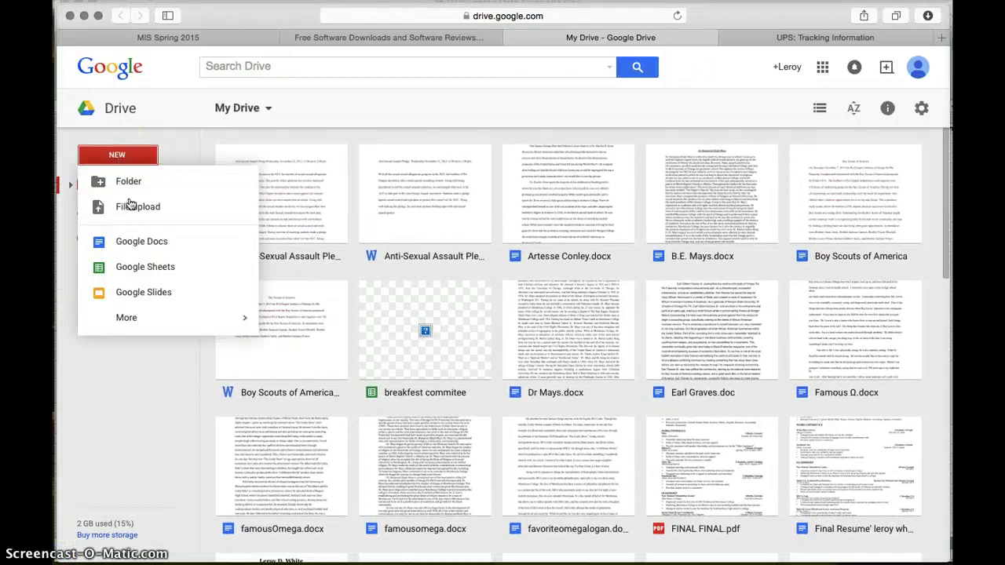
pyautogui.moveTo(157, 322)
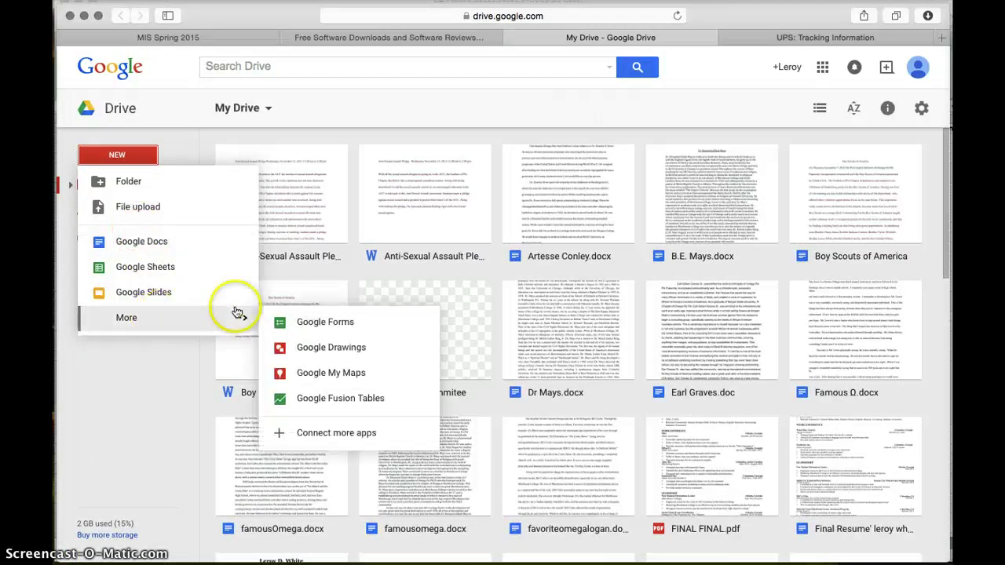
pyautogui.click(340, 399)
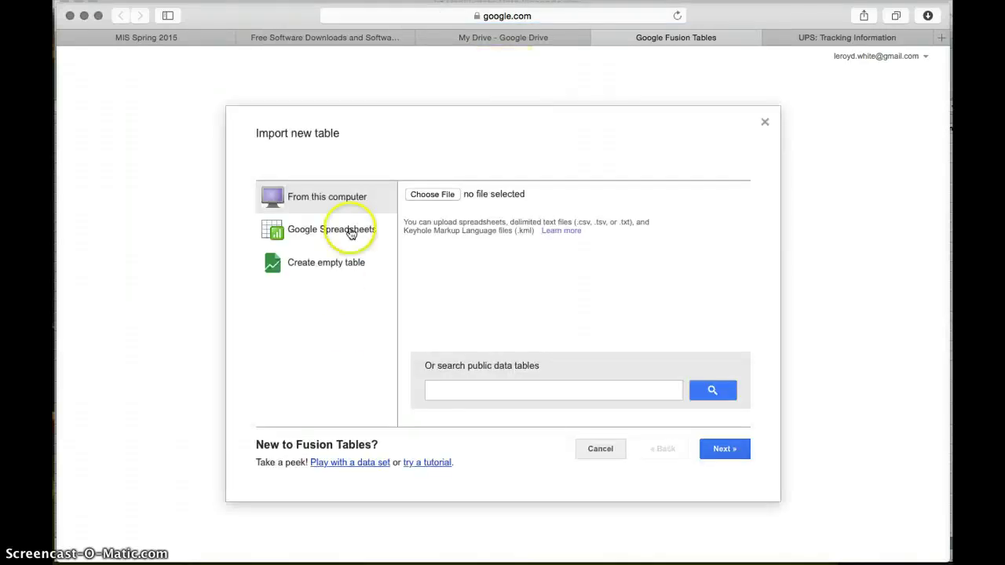
# Choose the Real Estate Data Geocode spreadsheet from the Desktop as the file to import
pyautogui.click(422, 196)
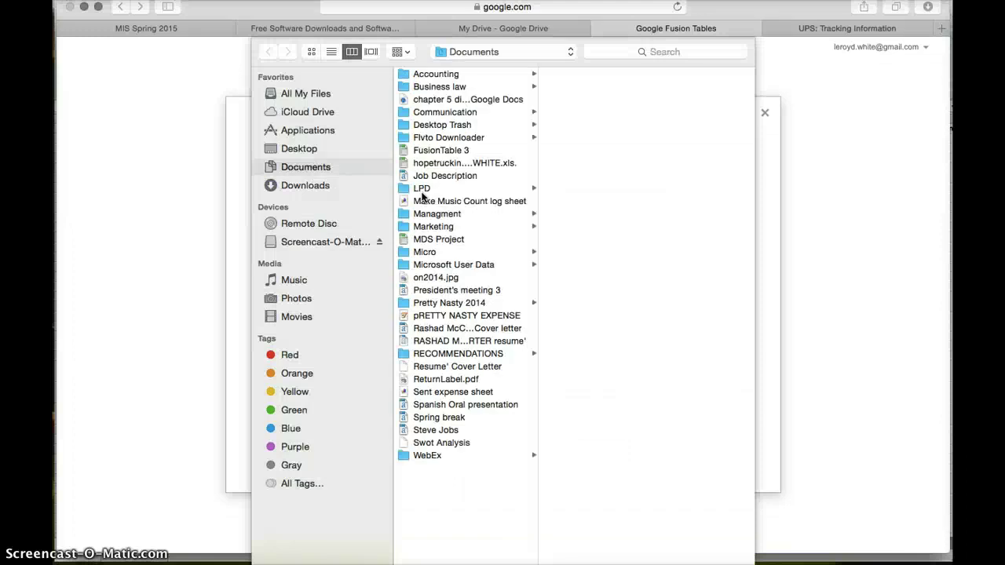
pyautogui.click(298, 149)
pyautogui.click(436, 100)
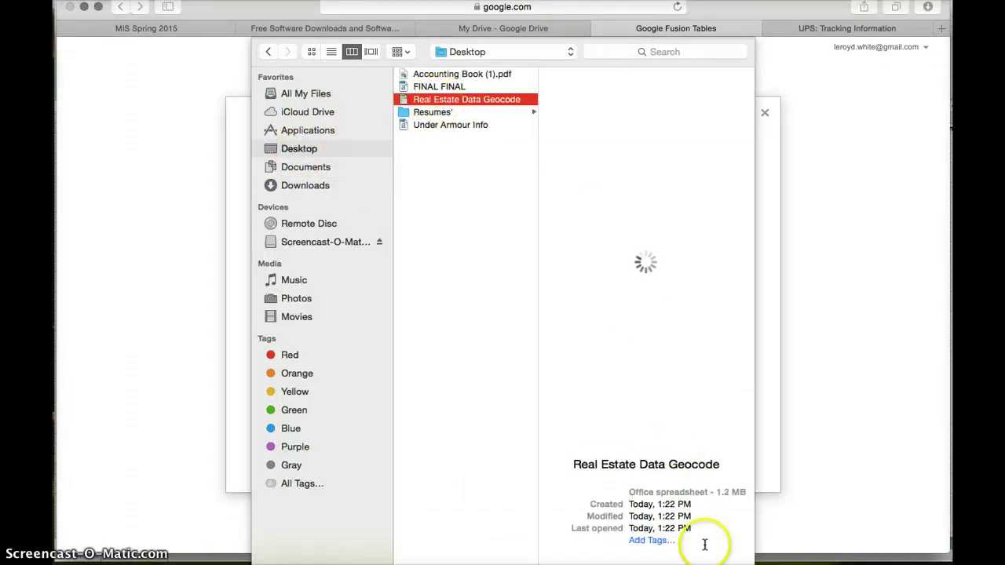
pyautogui.press('Return')
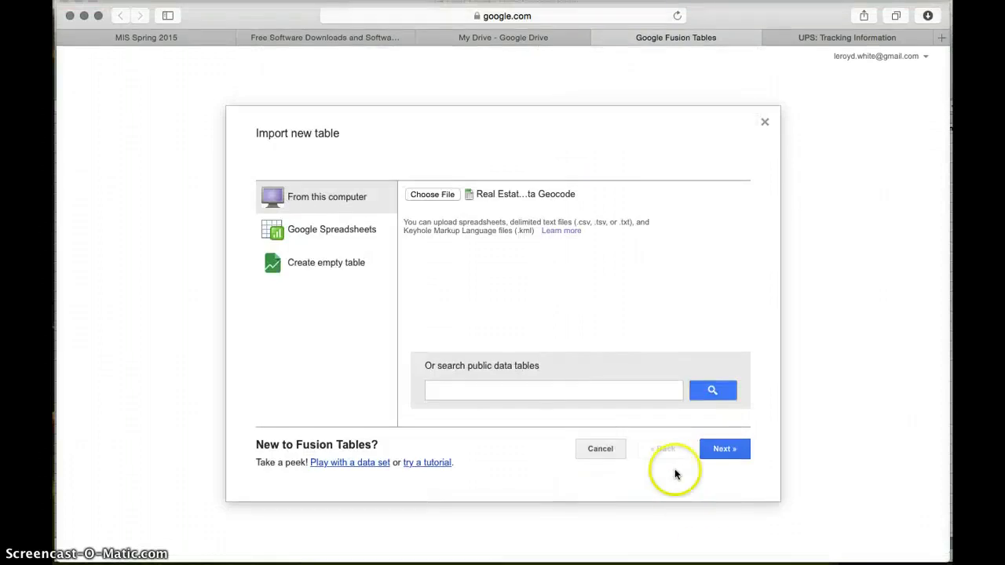
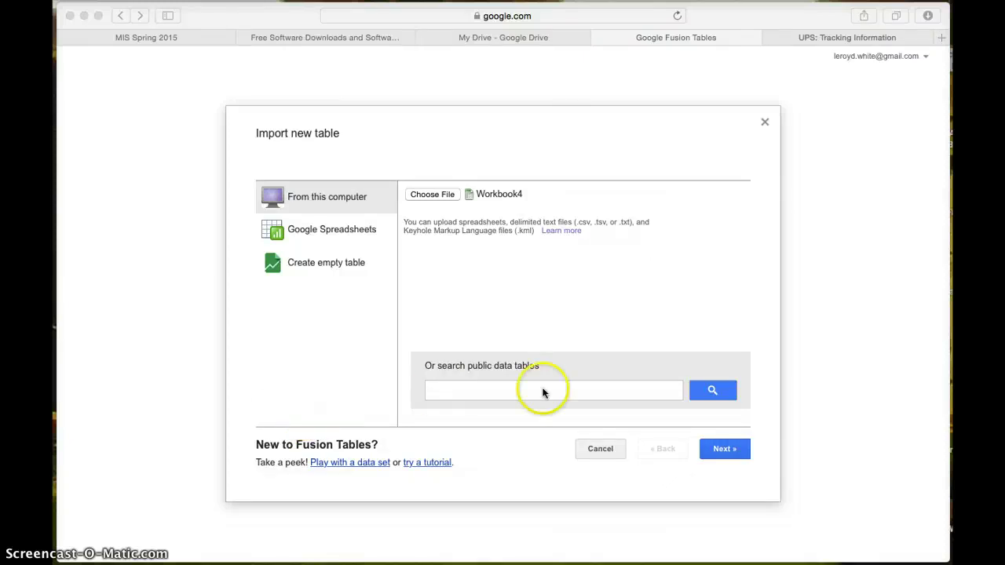
# Import the Workbook4 file as a new table named Workbook4, with column names in row 1 and export allowed
pyautogui.click(715, 449)
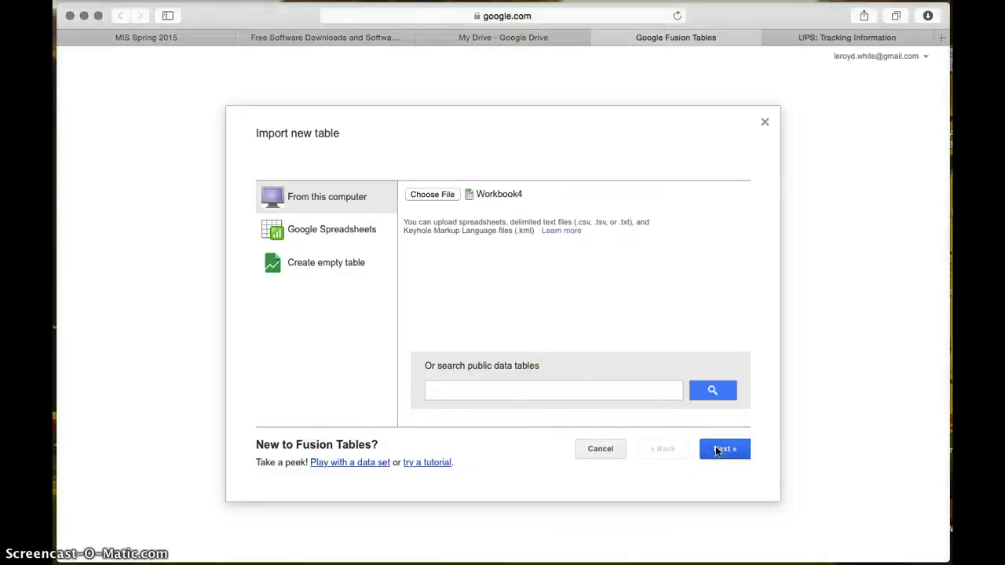
pyautogui.click(716, 449)
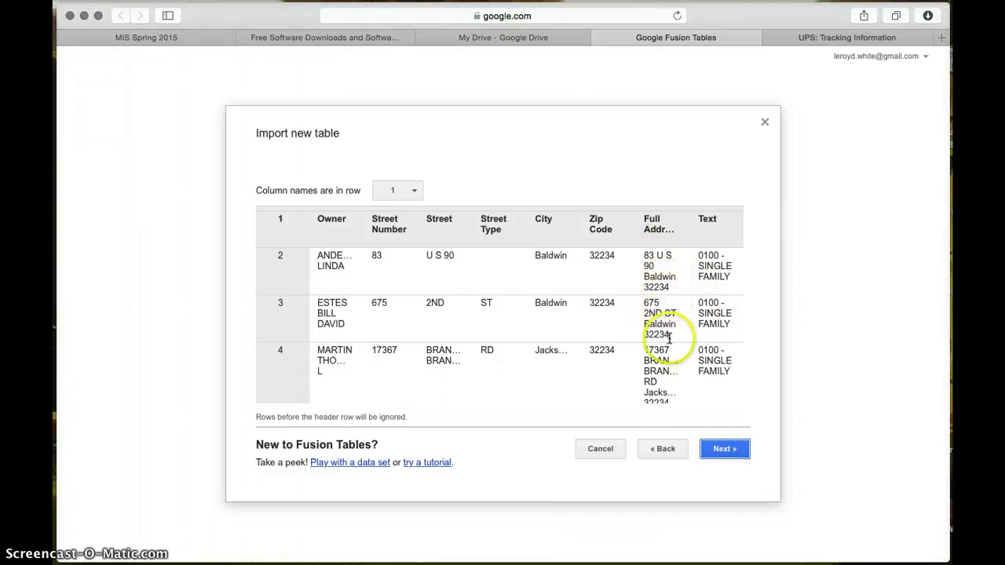
pyautogui.click(721, 451)
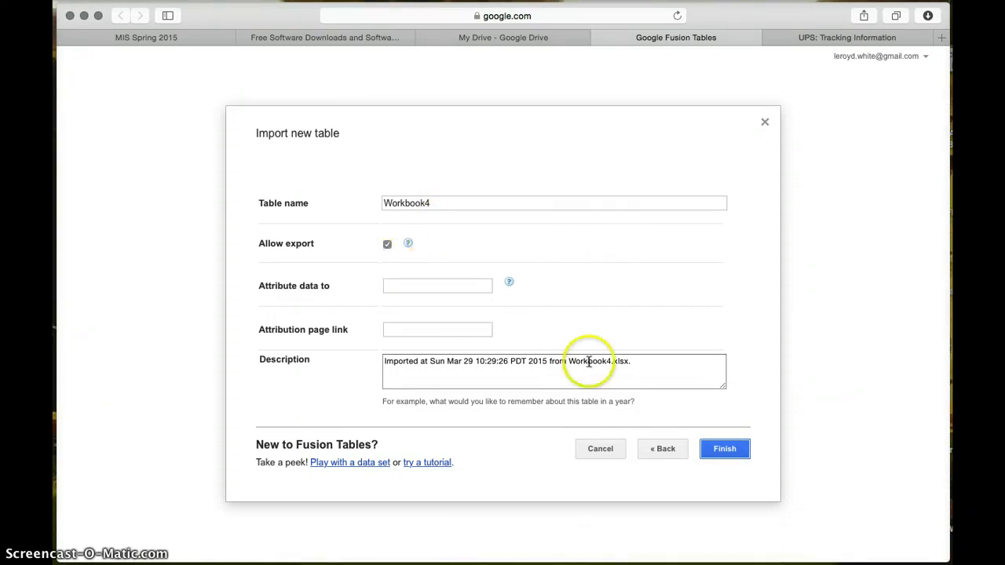
pyautogui.click(720, 453)
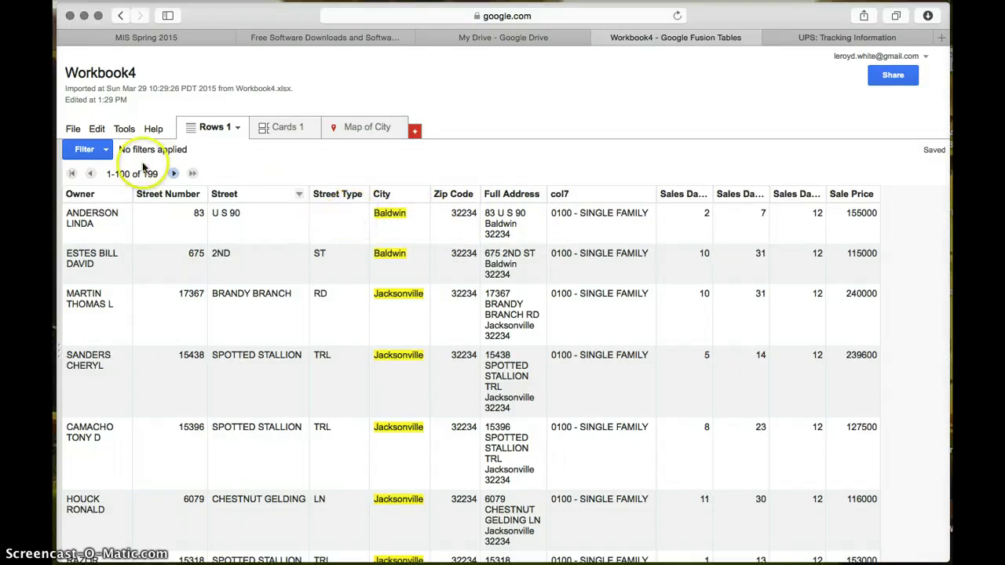
pyautogui.click(106, 156)
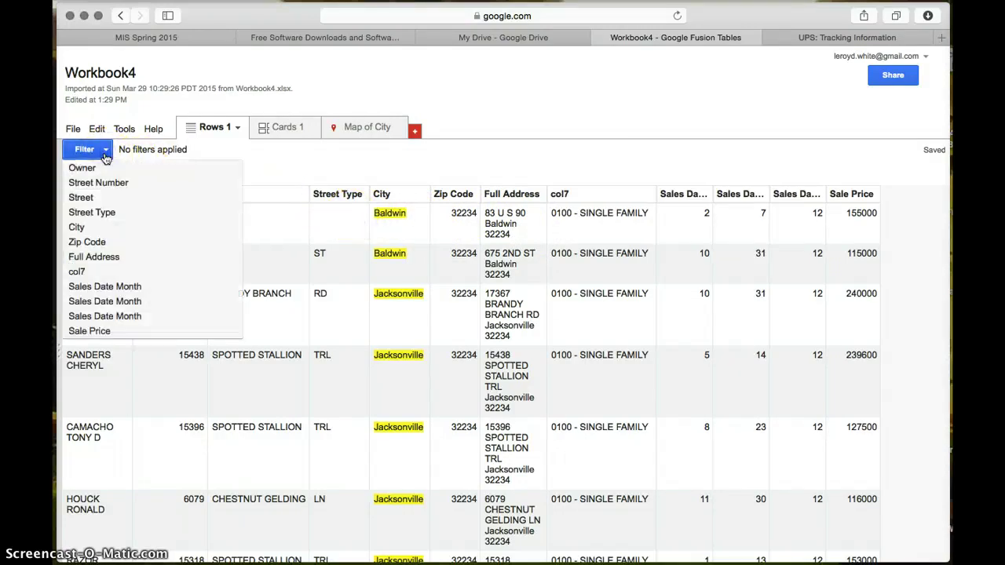
pyautogui.click(106, 156)
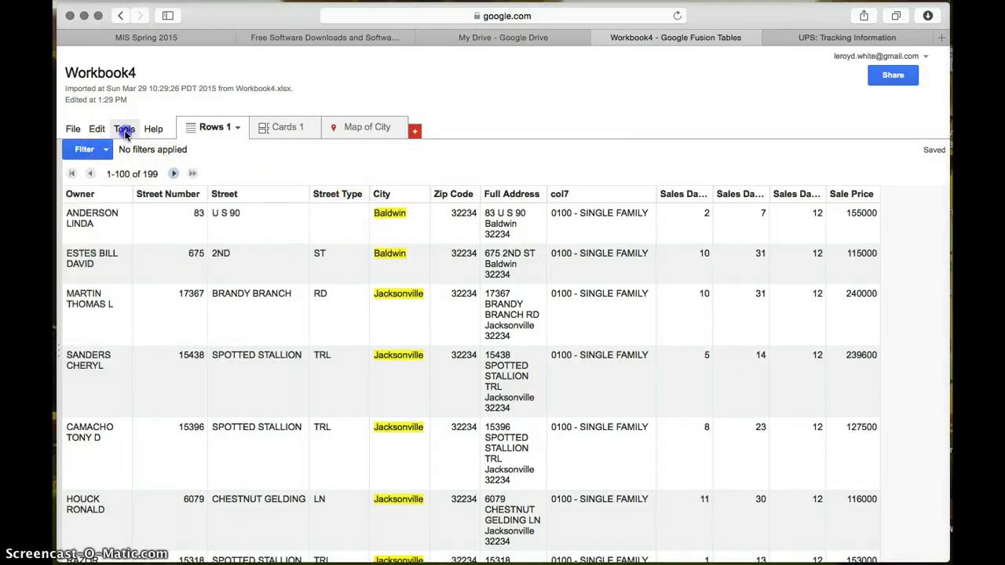
pyautogui.click(124, 131)
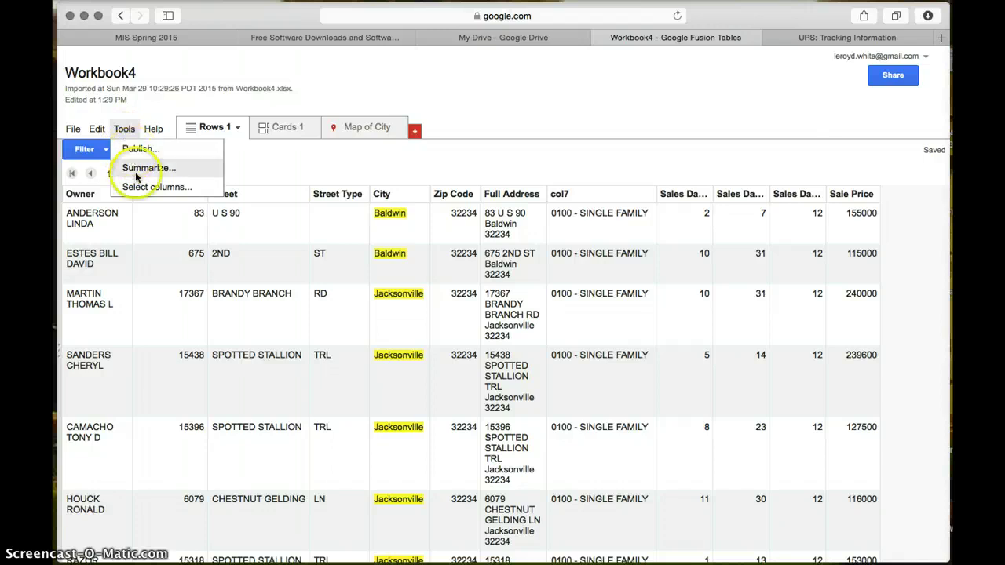
pyautogui.click(132, 150)
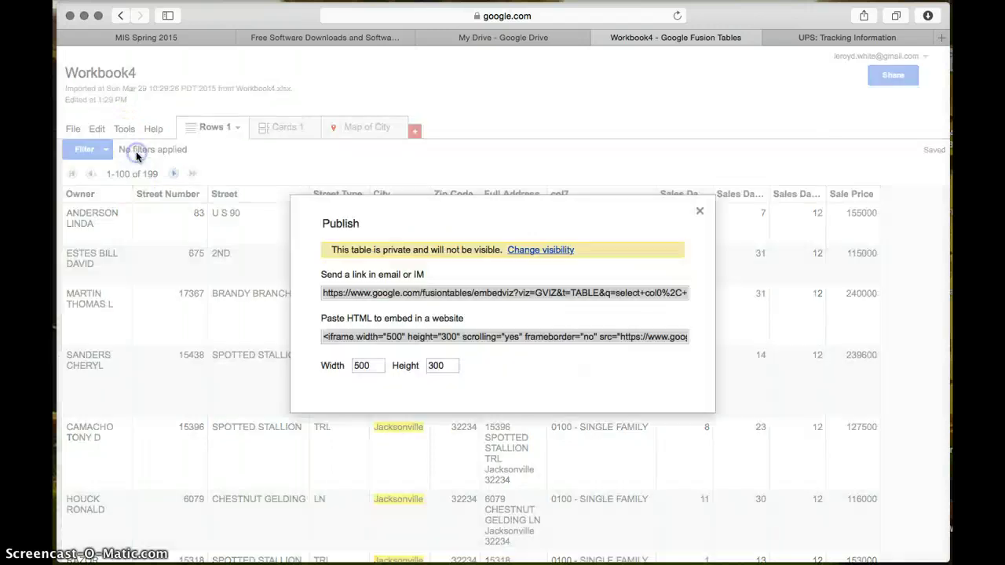
pyautogui.click(698, 212)
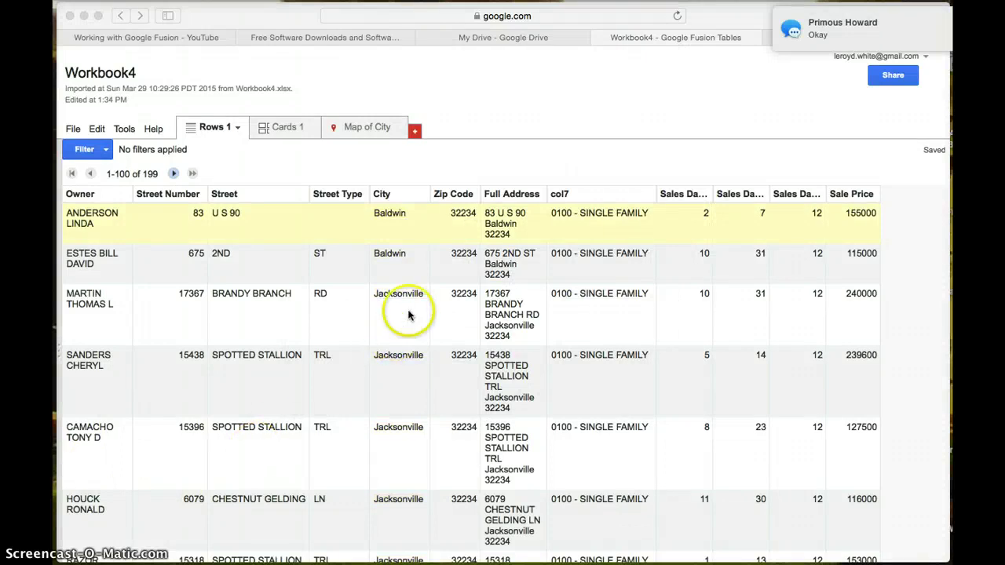
# Change the Full Address column's type to Location, save it, and cancel the paused geocoding of the City column
pyautogui.click(518, 193)
pyautogui.click(535, 194)
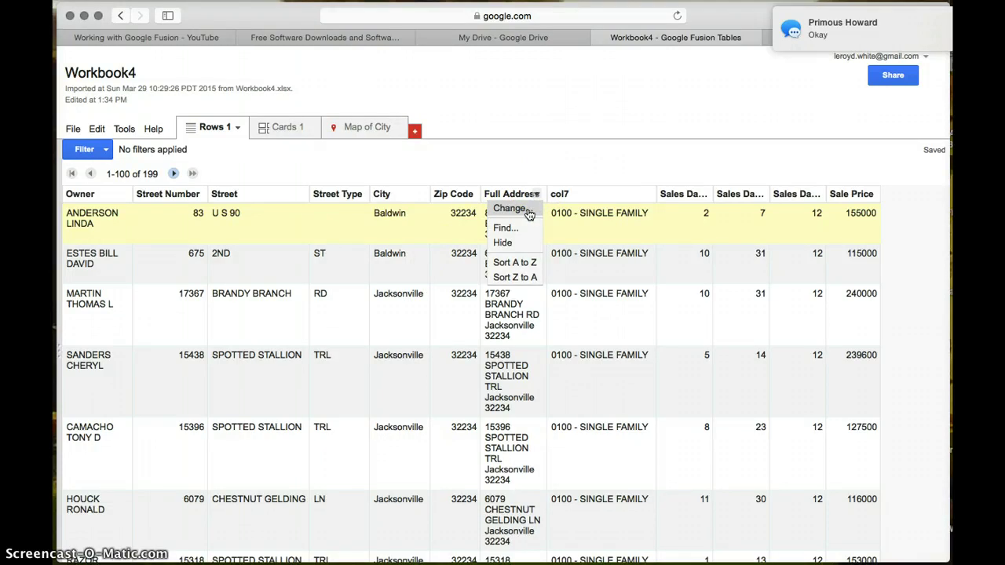
pyautogui.click(529, 213)
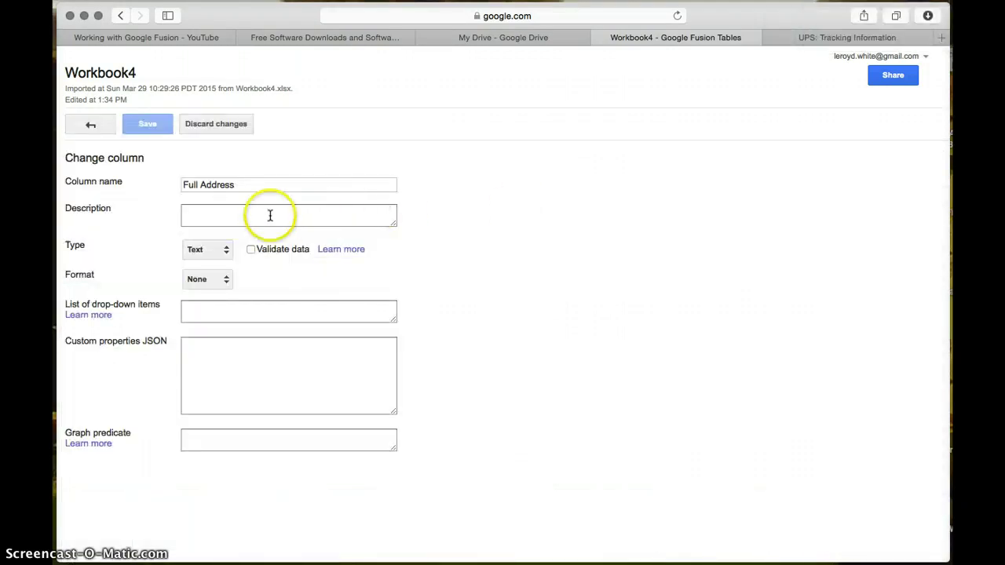
pyautogui.click(200, 251)
pyautogui.click(210, 288)
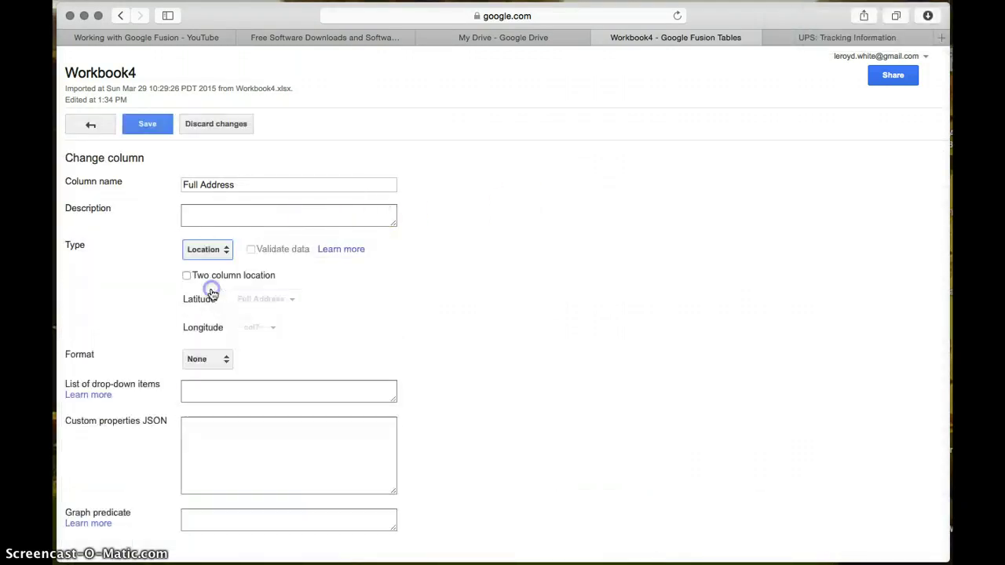
pyautogui.click(136, 126)
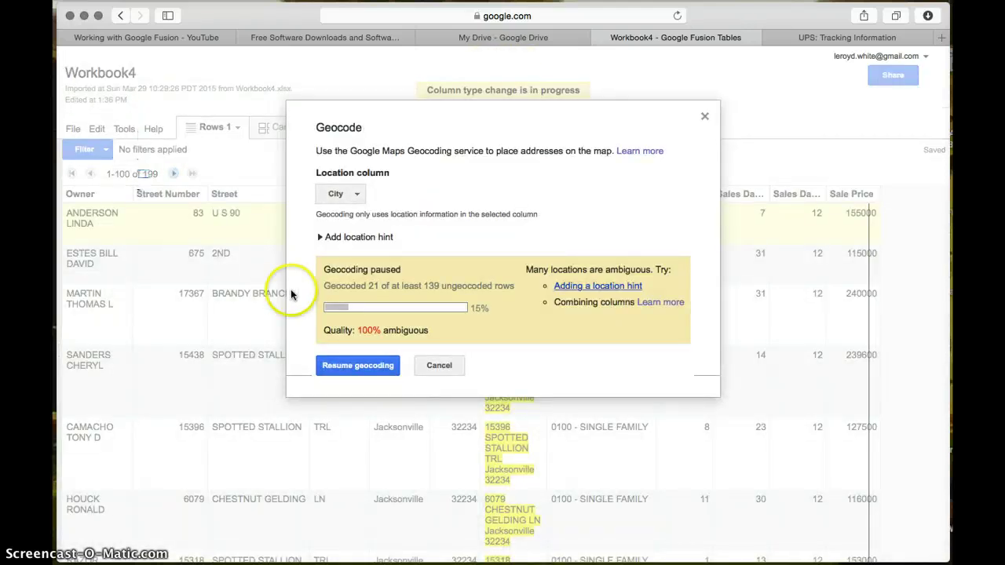
pyautogui.click(429, 365)
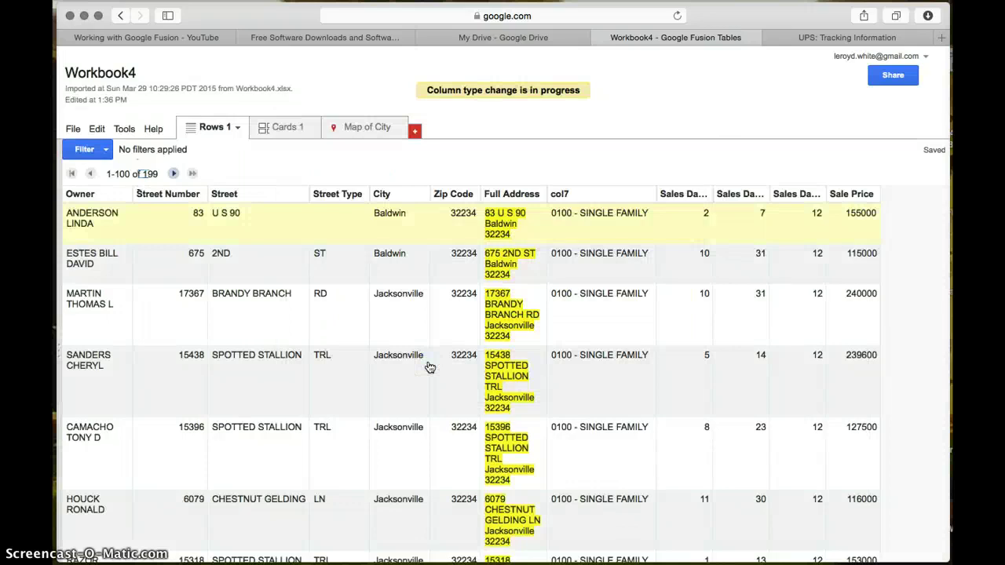
# Geocode the Workbook4 table using Full Address as the location column
pyautogui.scroll(-2, 429, 366)
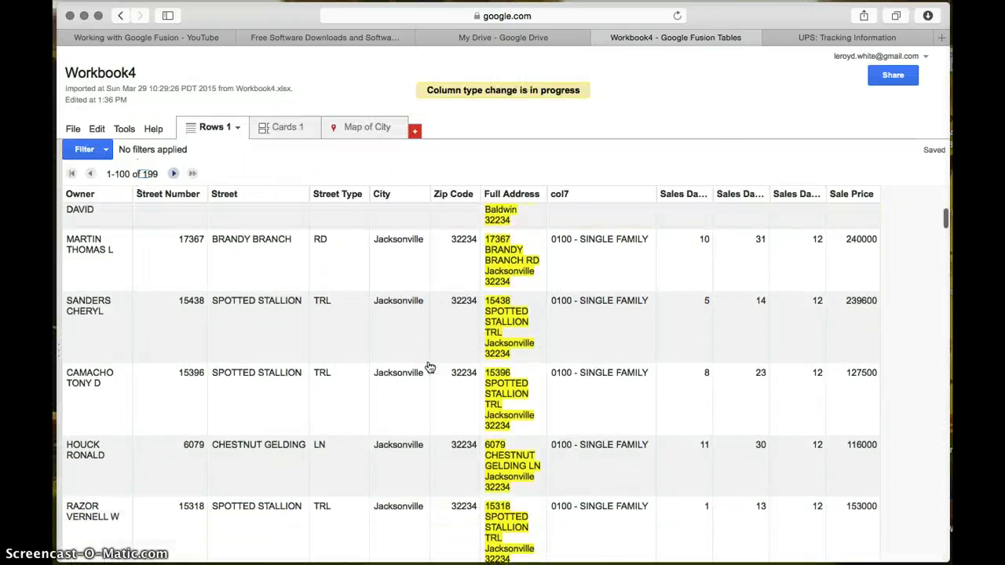
pyautogui.scroll(2, 429, 367)
pyautogui.click(429, 365)
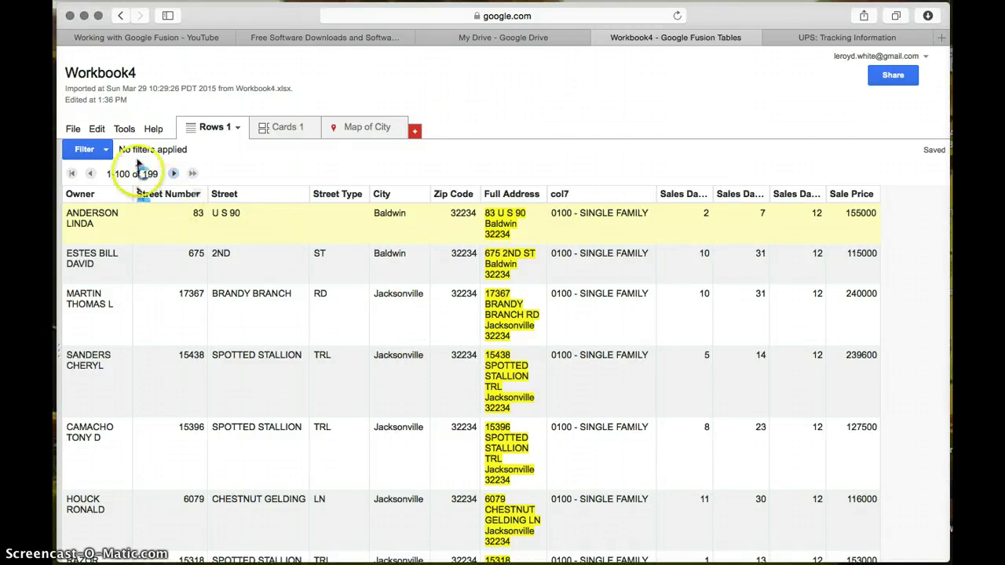
pyautogui.click(73, 129)
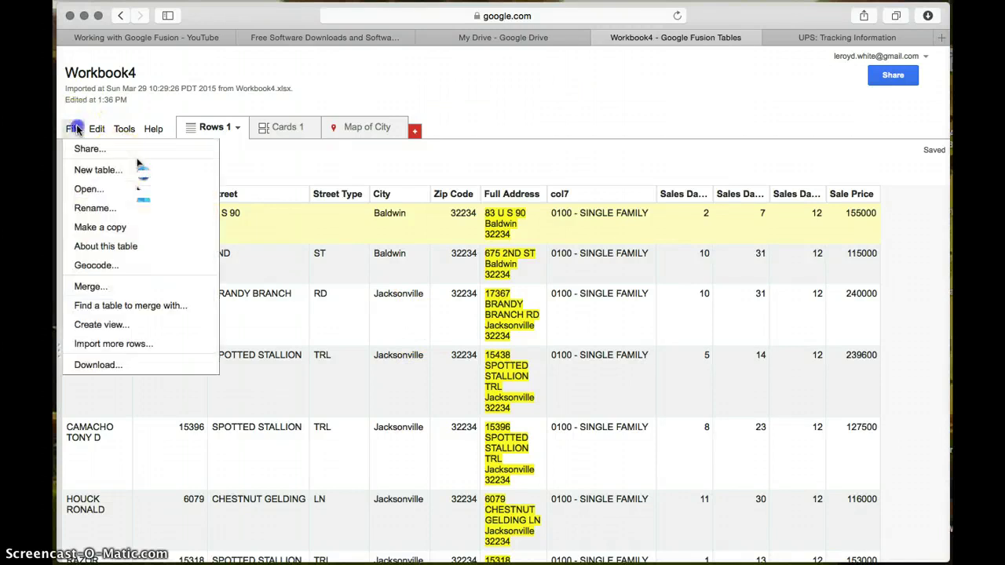
pyautogui.click(114, 266)
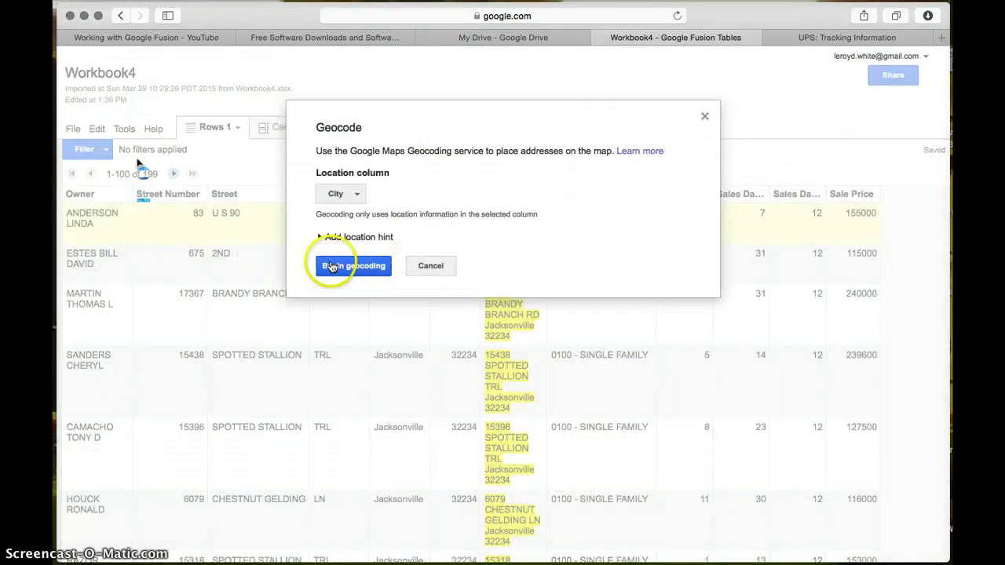
pyautogui.click(340, 195)
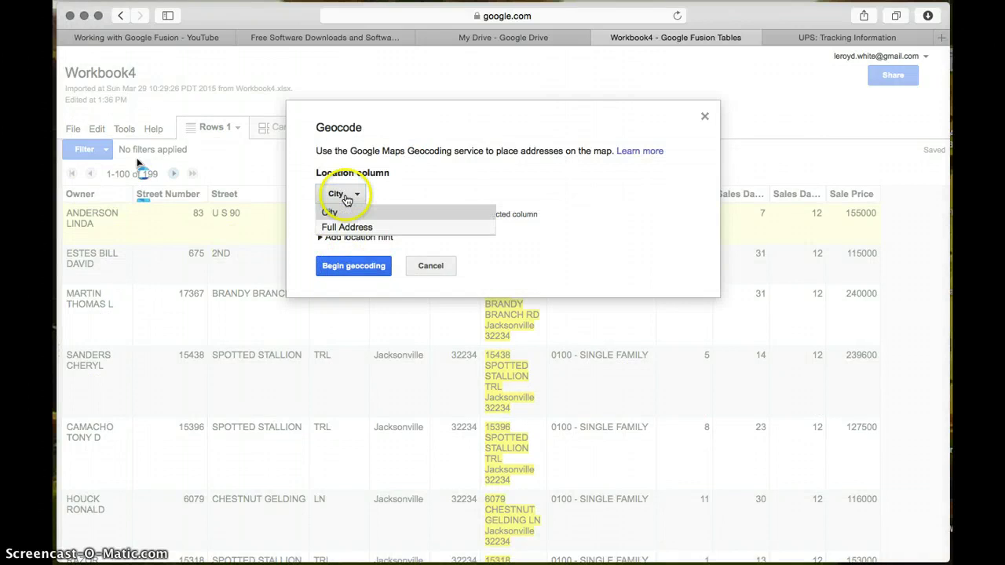
pyautogui.click(347, 227)
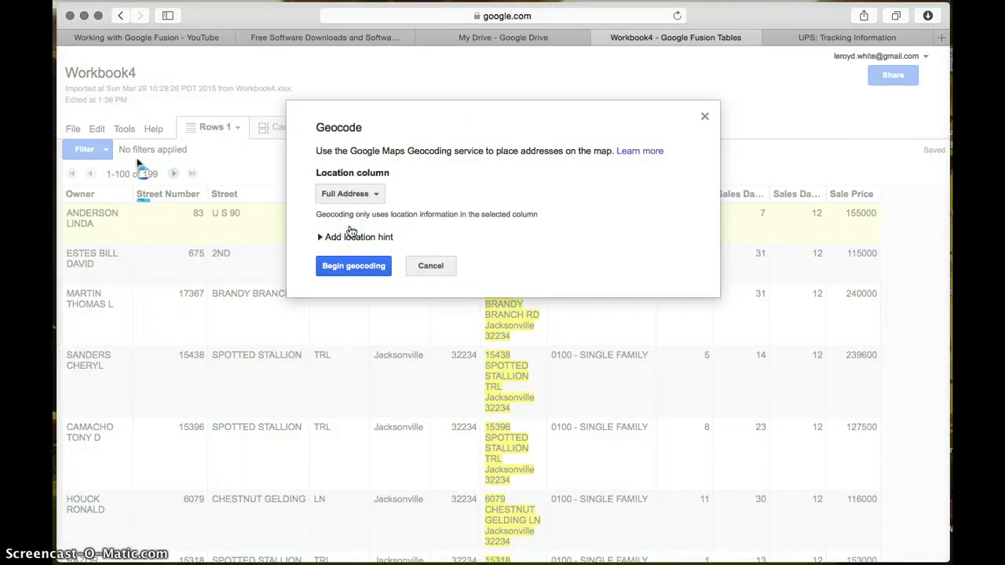
pyautogui.click(353, 265)
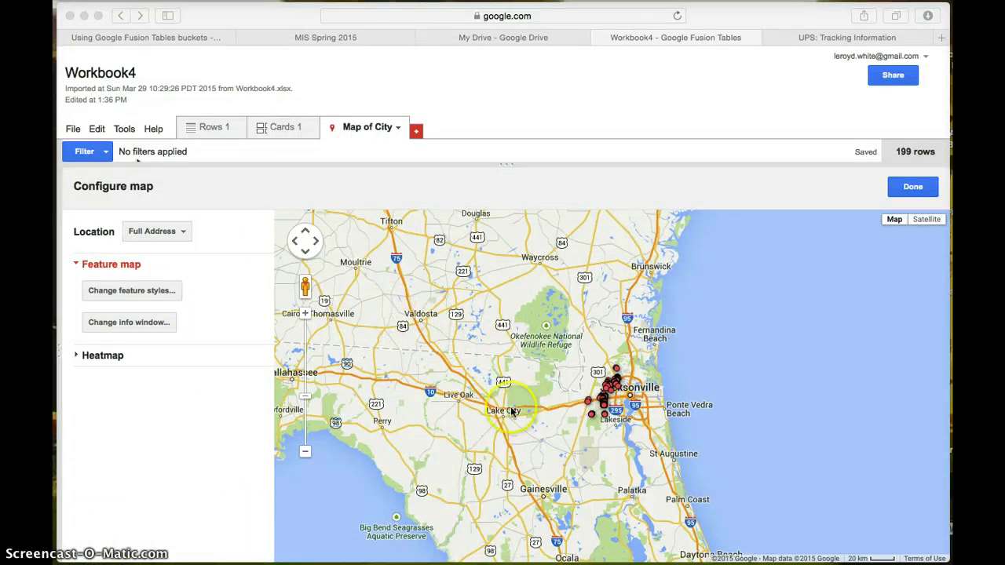
# Style the map marker icons by dividing them into 5 buckets based on the Sale Price column
pyautogui.click(530, 365)
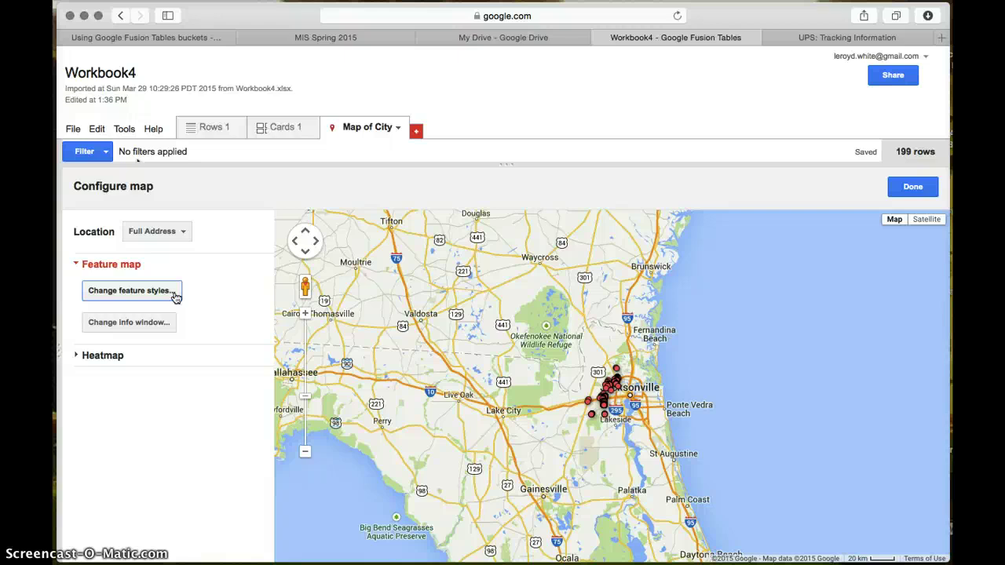
pyautogui.click(174, 294)
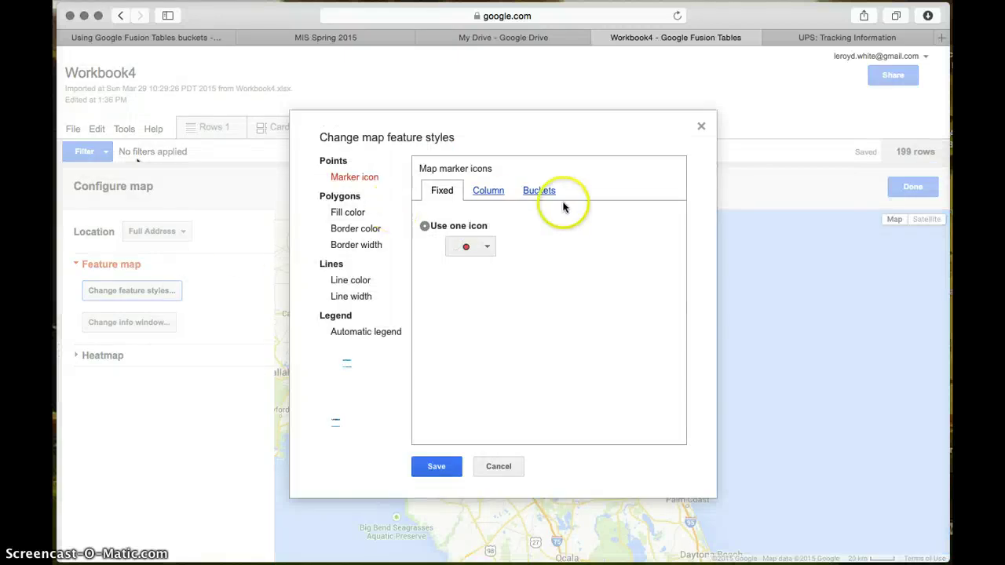
pyautogui.click(540, 196)
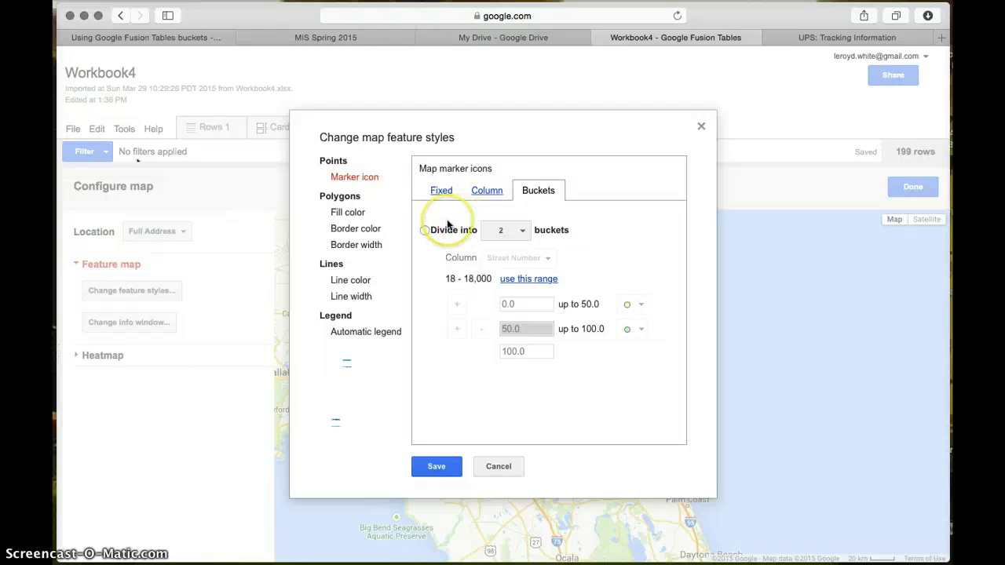
pyautogui.click(424, 230)
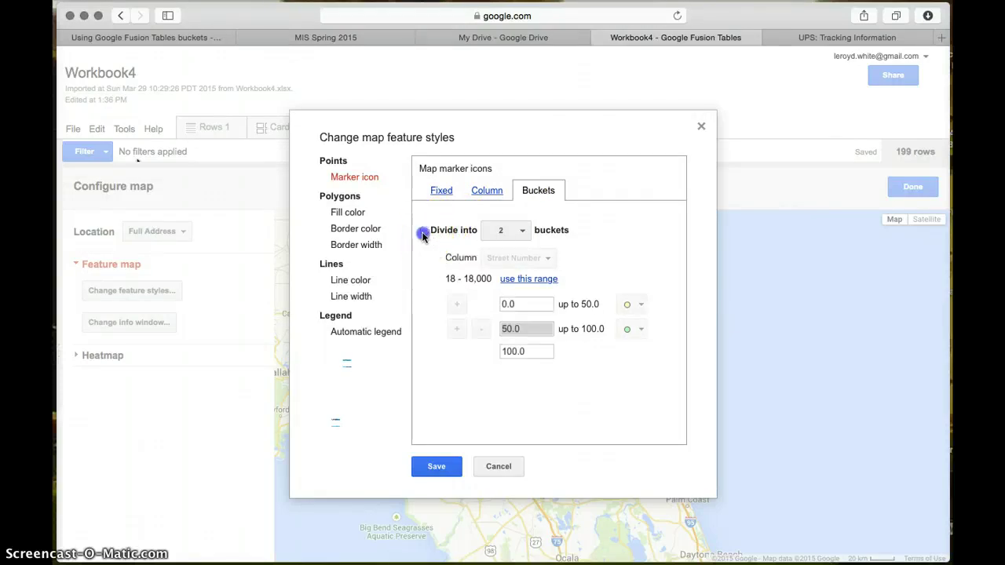
pyautogui.click(521, 230)
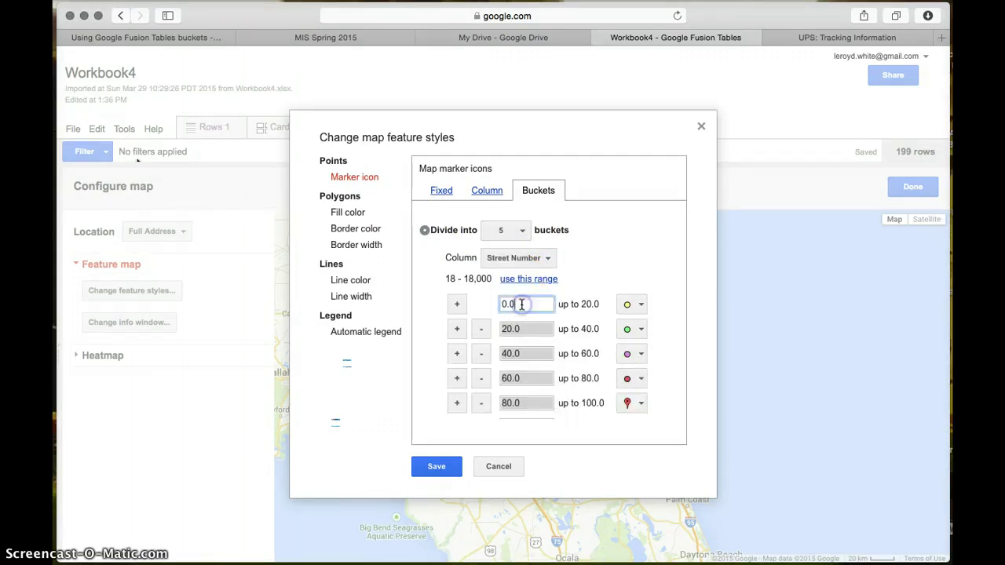
pyautogui.click(540, 258)
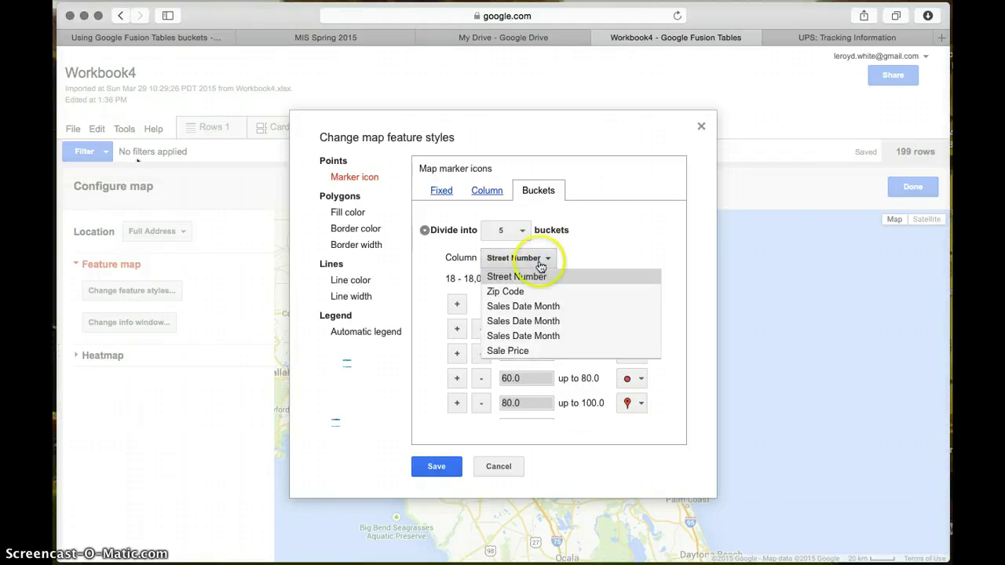
pyautogui.click(541, 351)
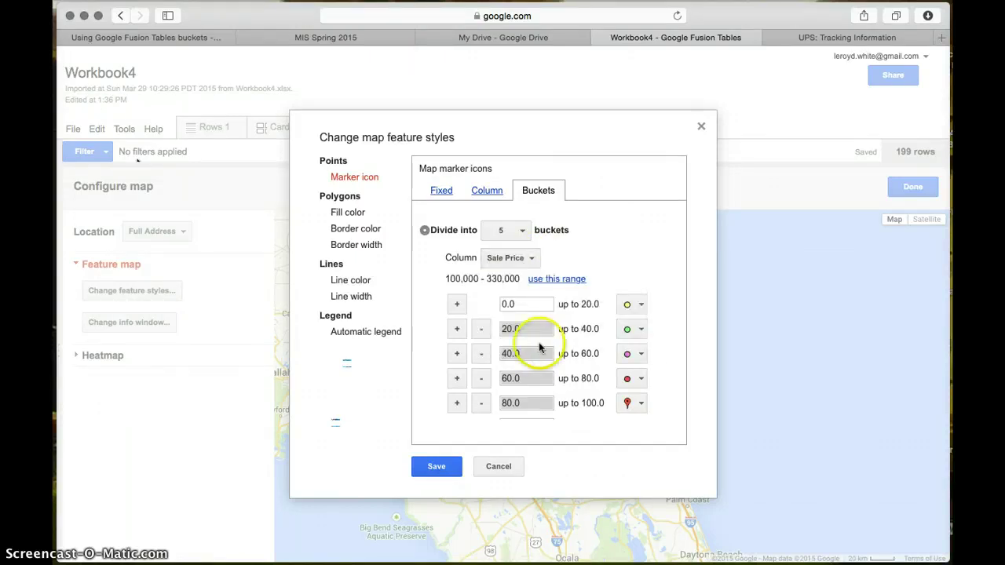
pyautogui.click(532, 261)
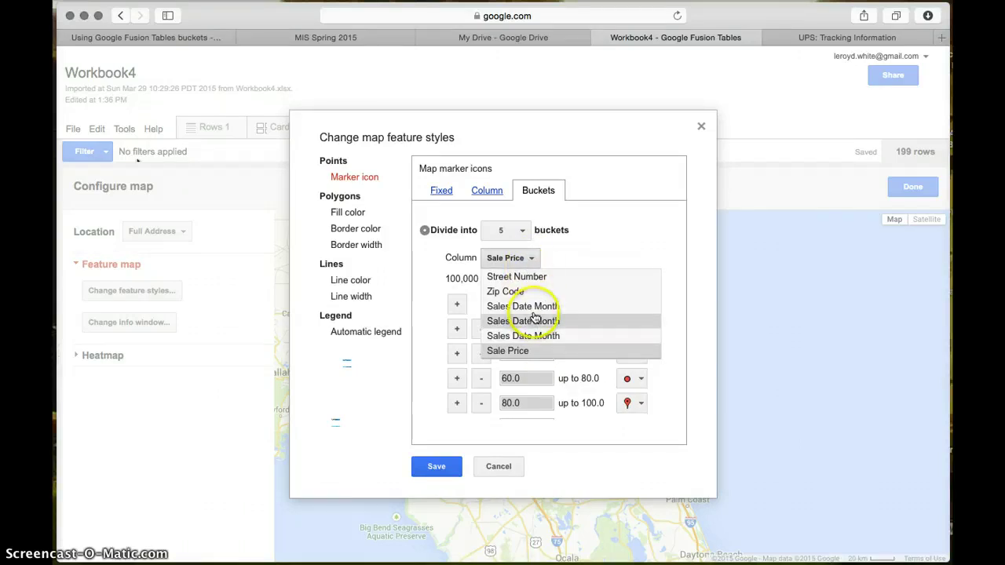
pyautogui.click(537, 351)
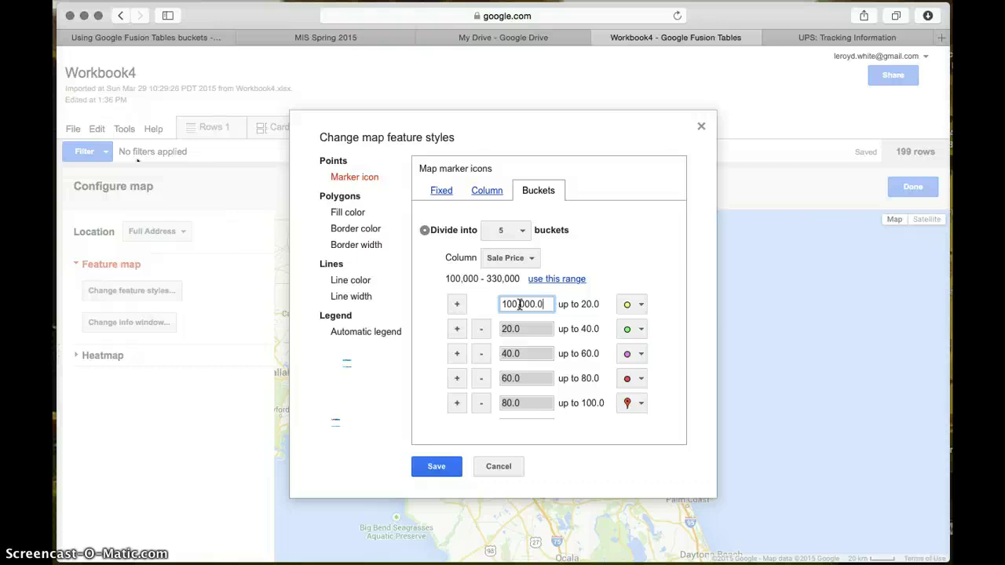
# Reduce the Sale Price buckets to four, with starting values of 100,000, 200,000, 300,000 and 400,000
pyautogui.click(514, 328)
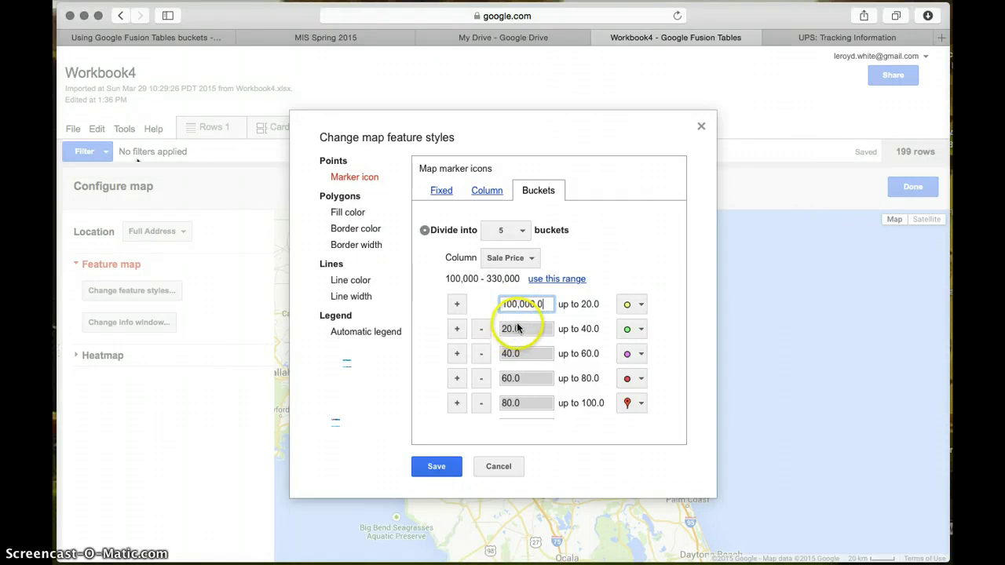
pyautogui.click(509, 331)
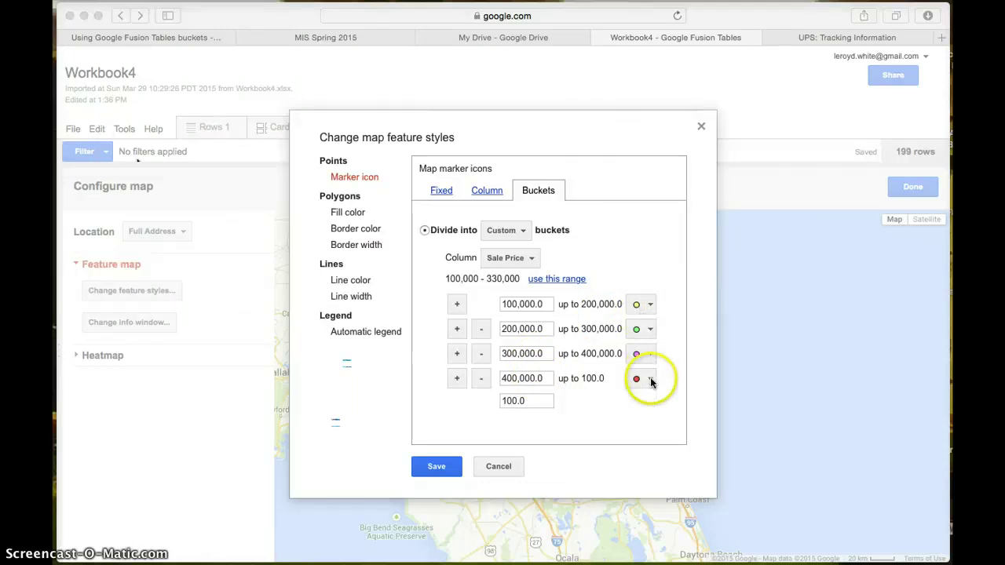
pyautogui.click(640, 306)
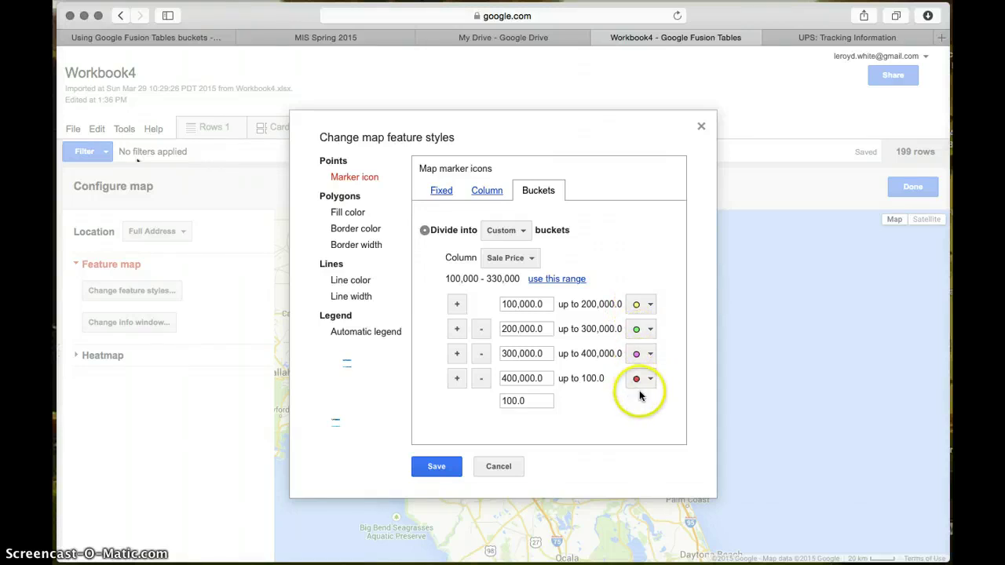
# Set the upper limit of the last Sale Price bucket to 500,000 and save the map feature styles
pyautogui.click(442, 470)
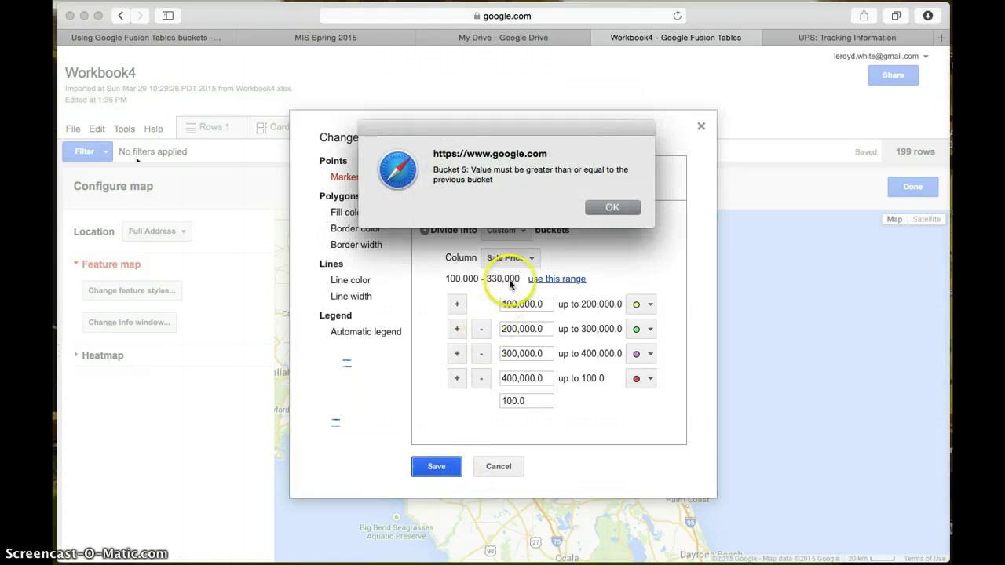
pyautogui.click(602, 208)
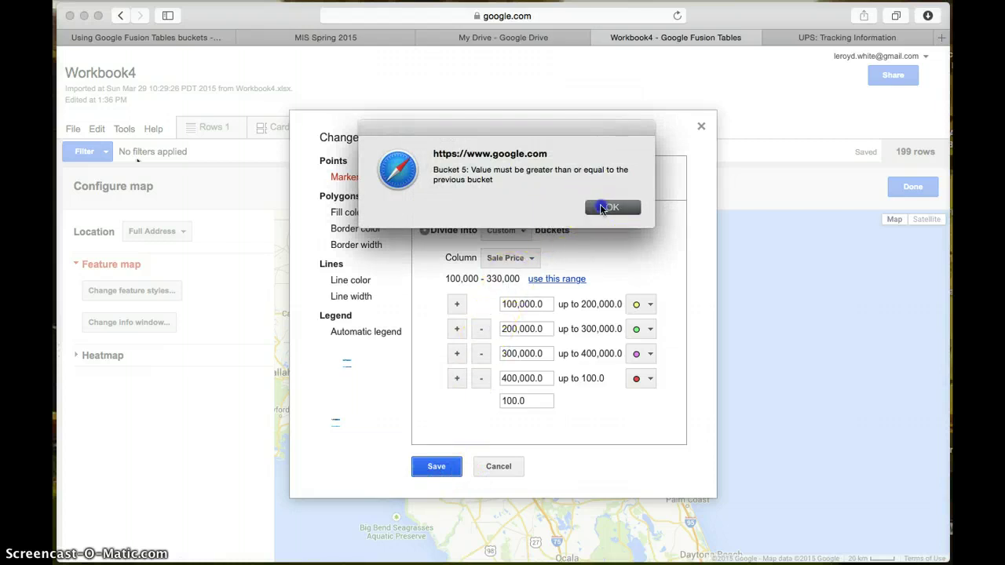
pyautogui.click(537, 398)
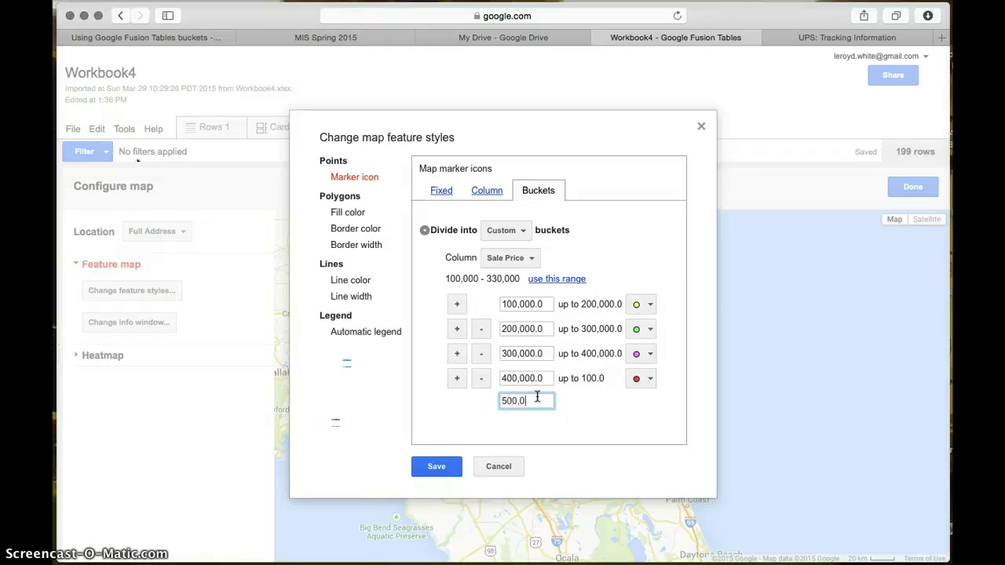
pyautogui.click(437, 466)
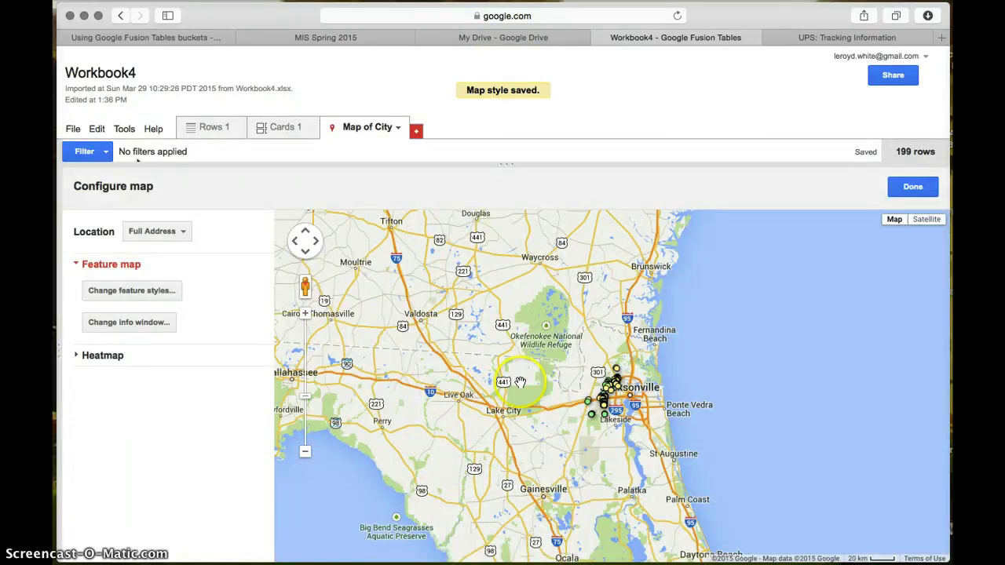
pyautogui.scroll(-3, 551, 377)
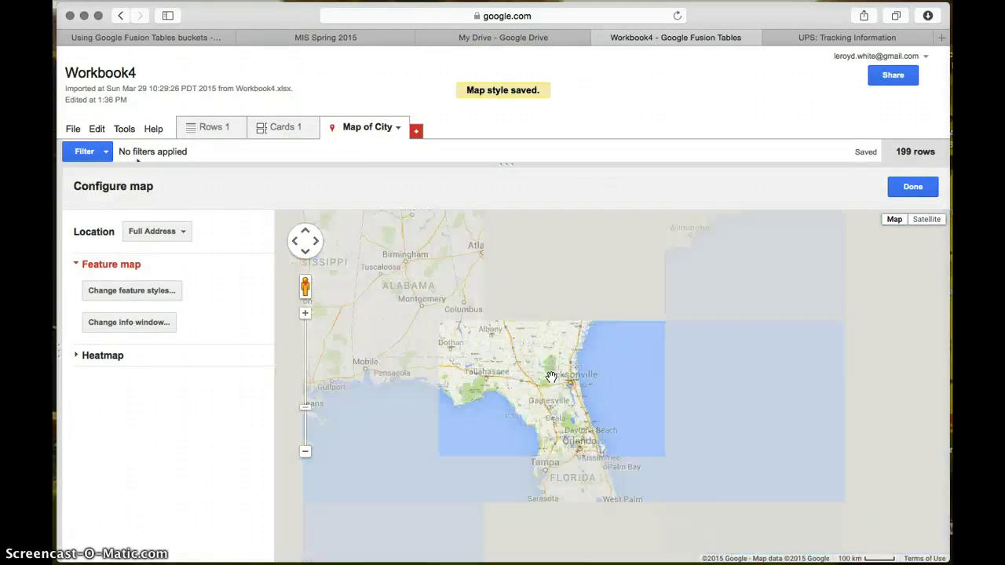
pyautogui.press('super+shift+backslash')
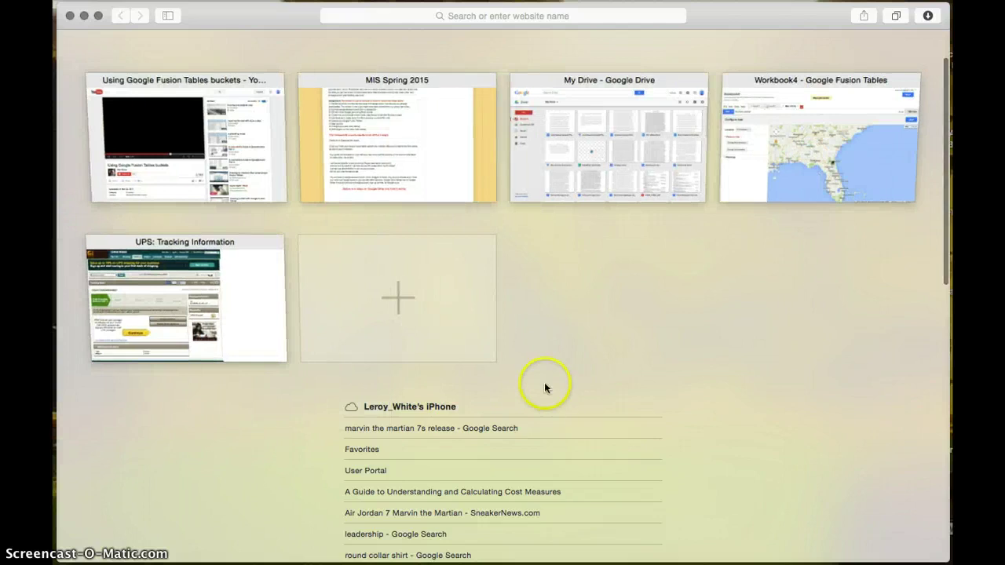
# Switch to the Workbook4 map and examine the Sale Price markers around Jacksonville
pyautogui.click(806, 140)
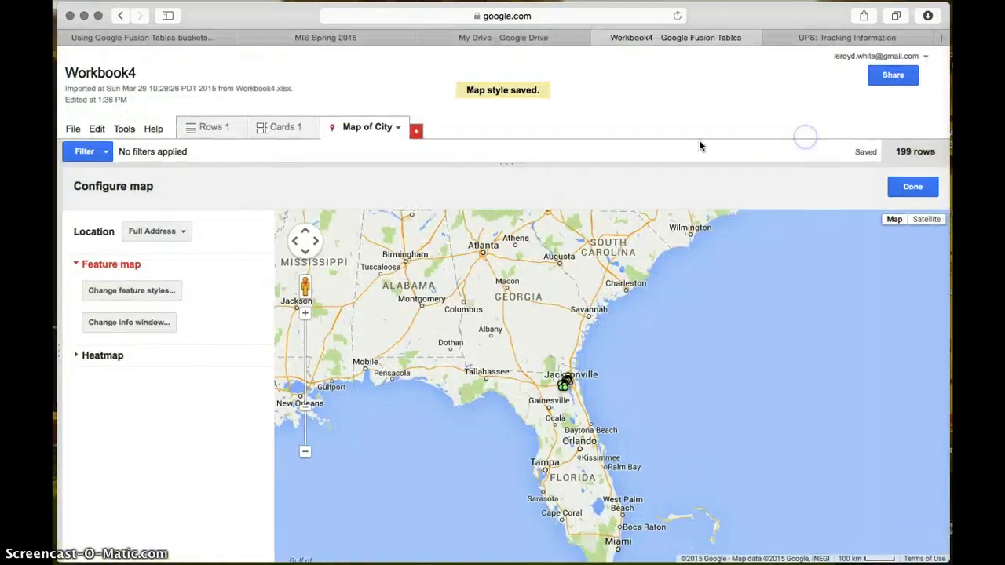
pyautogui.click(306, 315)
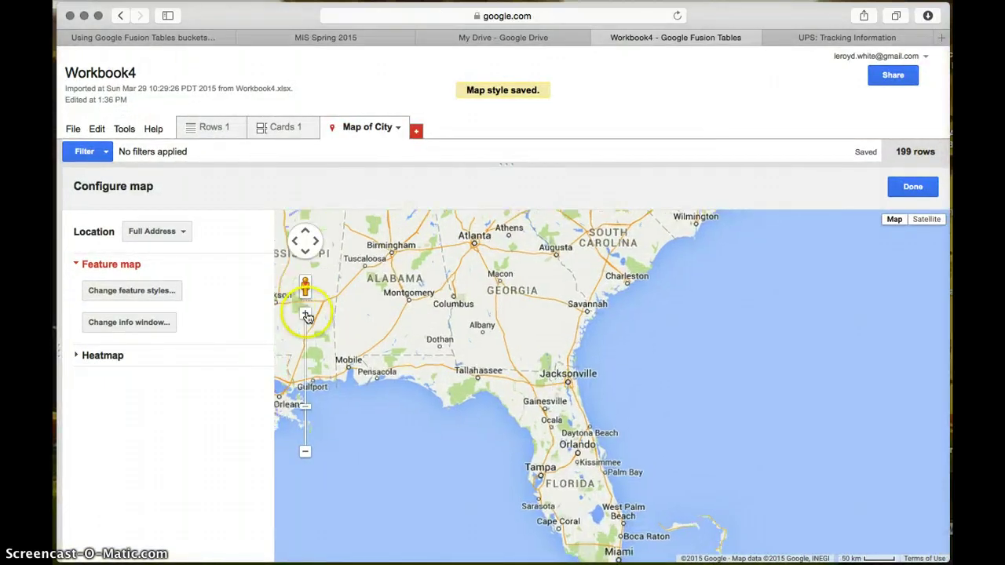
pyautogui.click(305, 314)
pyautogui.click(305, 315)
pyautogui.click(306, 315)
pyautogui.click(305, 315)
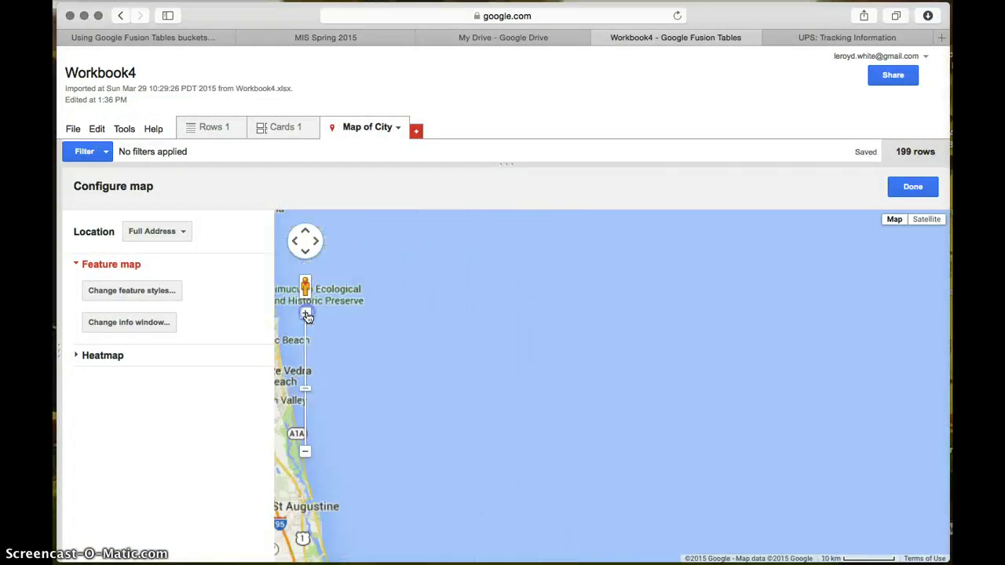
pyautogui.moveTo(336, 348); pyautogui.dragTo(673, 354)
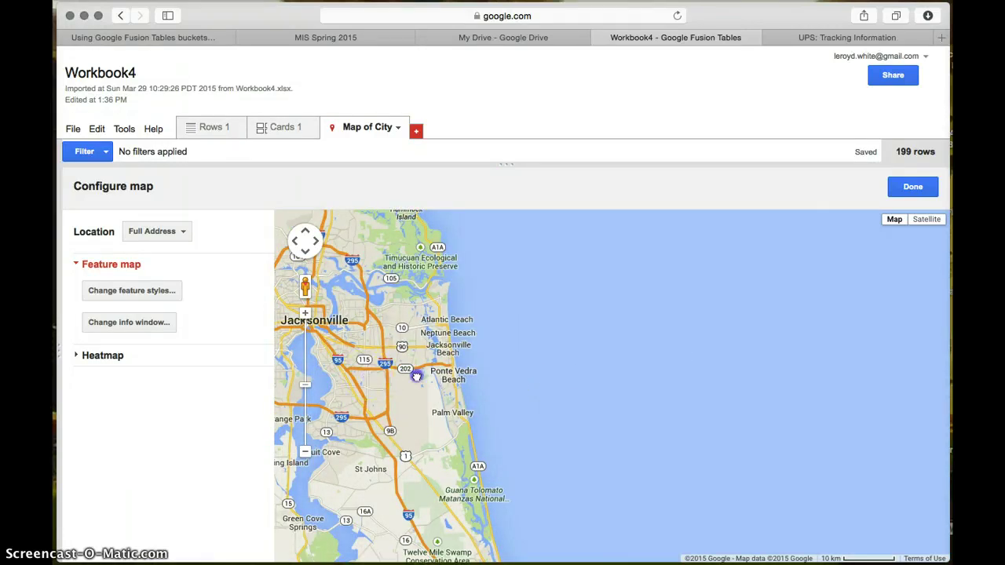
pyautogui.moveTo(416, 376); pyautogui.dragTo(604, 387)
pyautogui.click(526, 351)
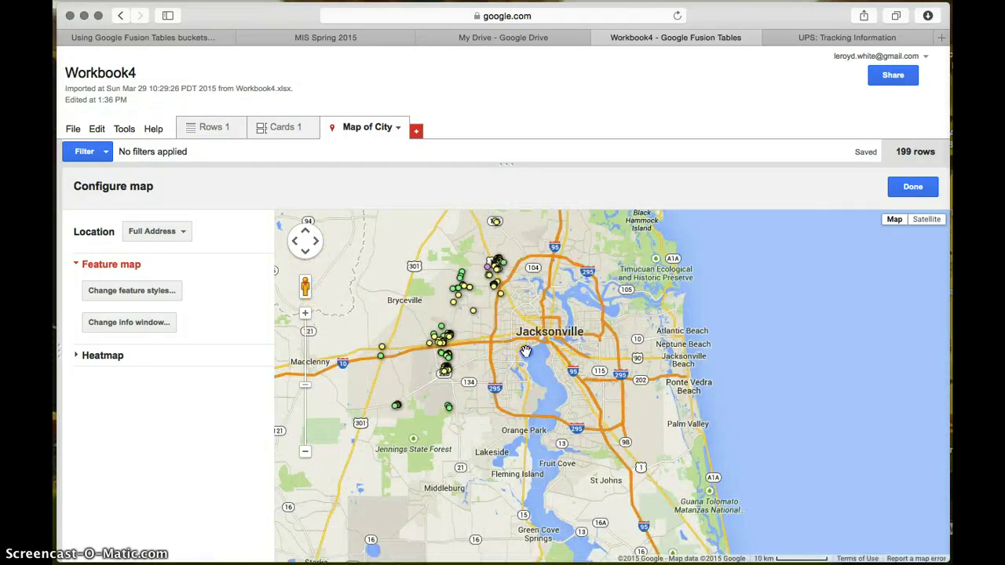
pyautogui.moveTo(525, 351); pyautogui.dragTo(524, 378)
pyautogui.click(531, 322)
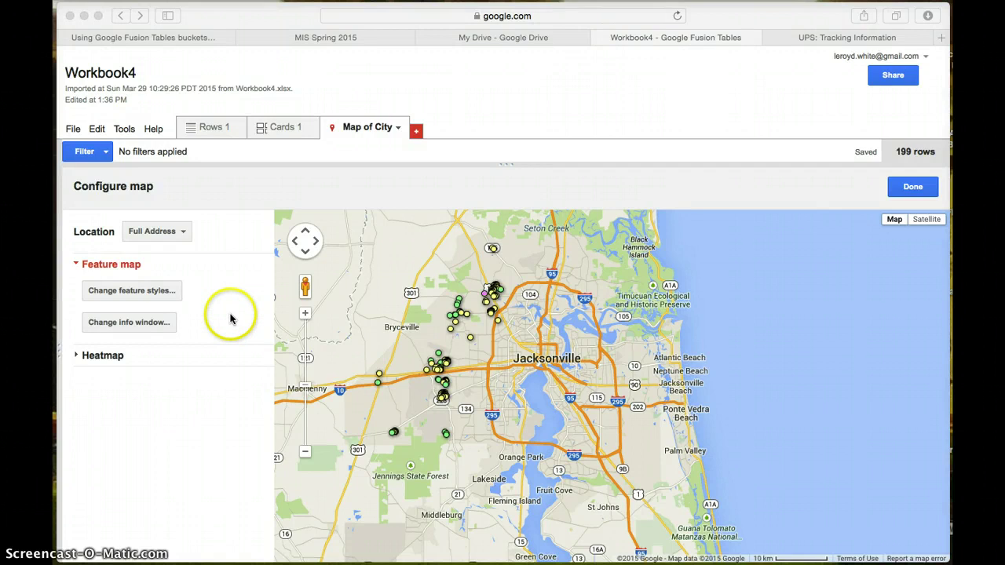
# Review the automatic legend settings in the map feature styles and save the dialog
pyautogui.click(128, 133)
pyautogui.click(128, 133)
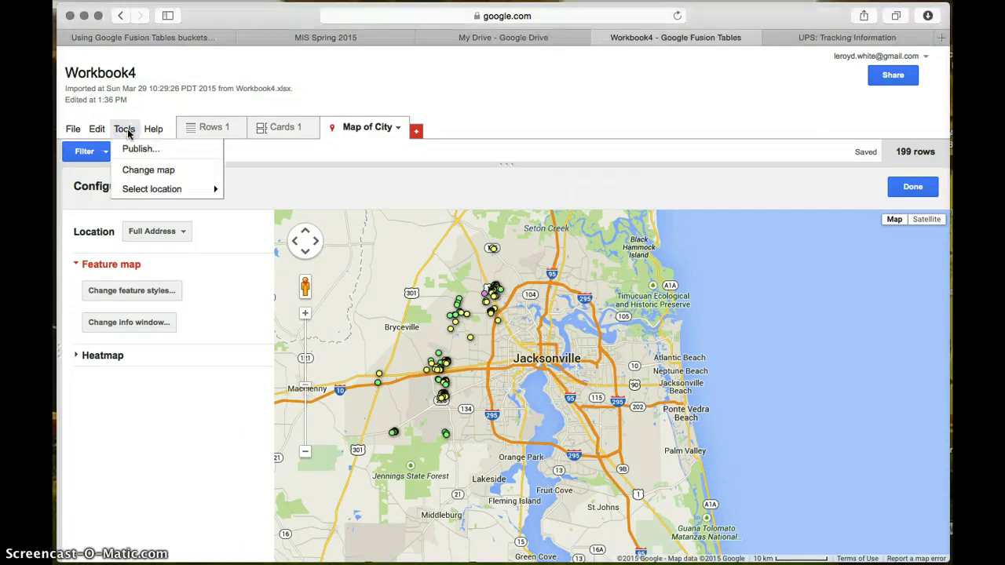
pyautogui.click(217, 328)
pyautogui.click(172, 297)
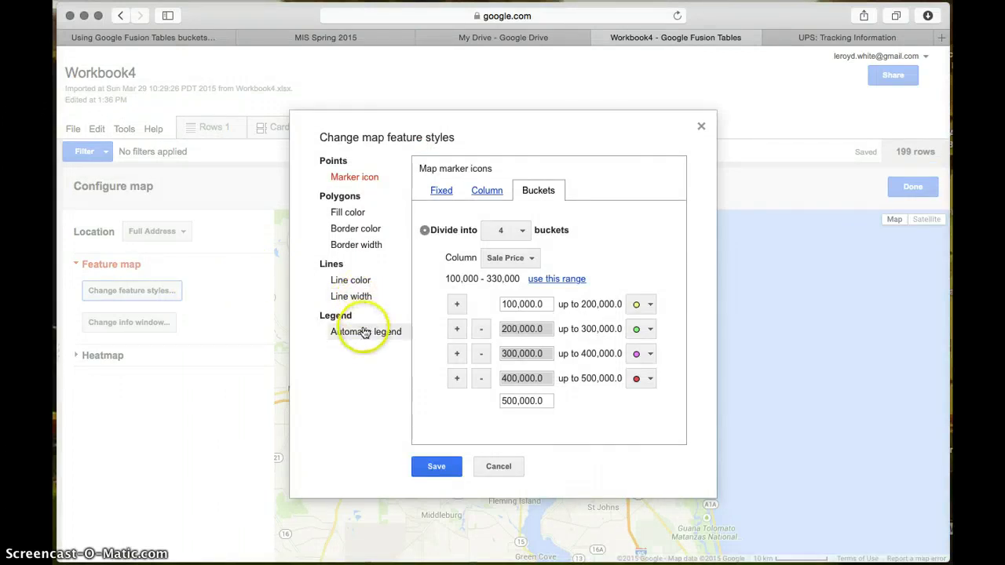
pyautogui.click(363, 333)
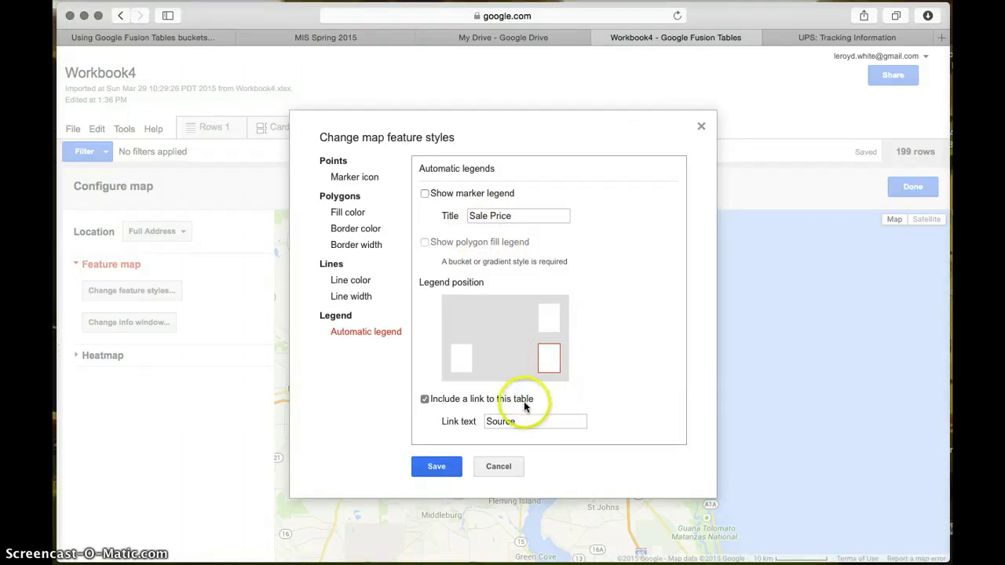
pyautogui.click(519, 420)
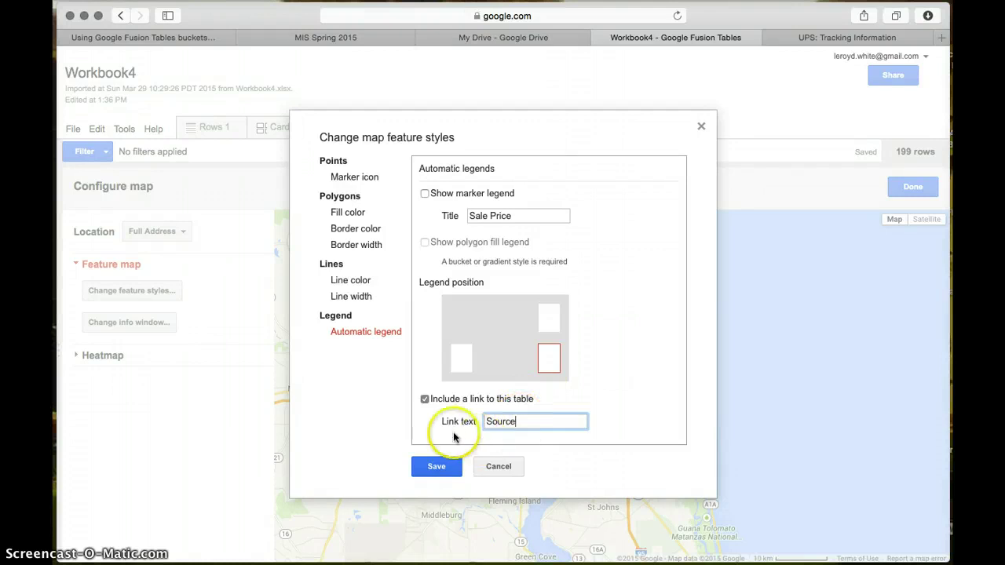
pyautogui.click(442, 466)
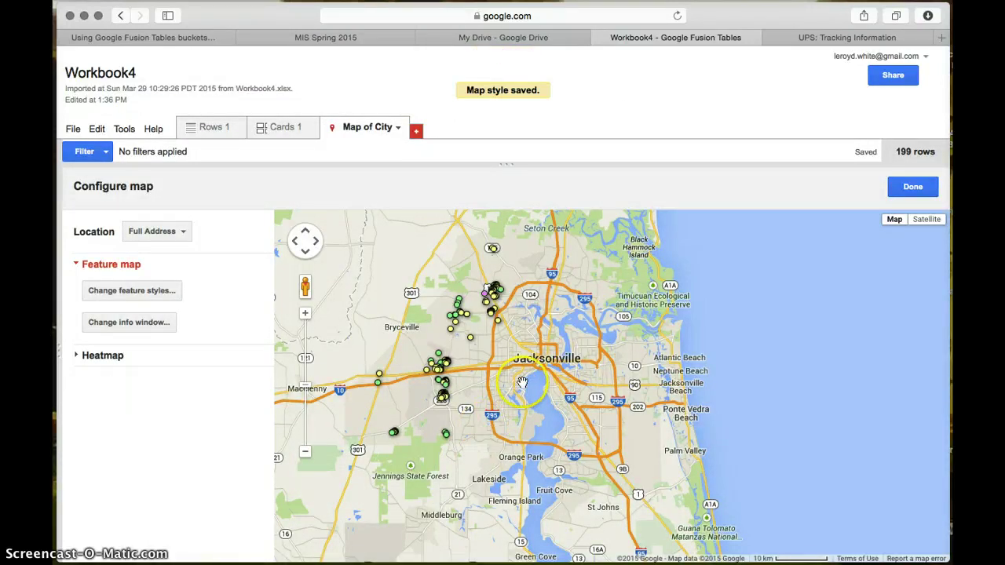
# Show the marker legend titled Sale Price in the map's upper-right corner, include the Source table link, and save the feature styles
pyautogui.scroll(-3, 549, 369)
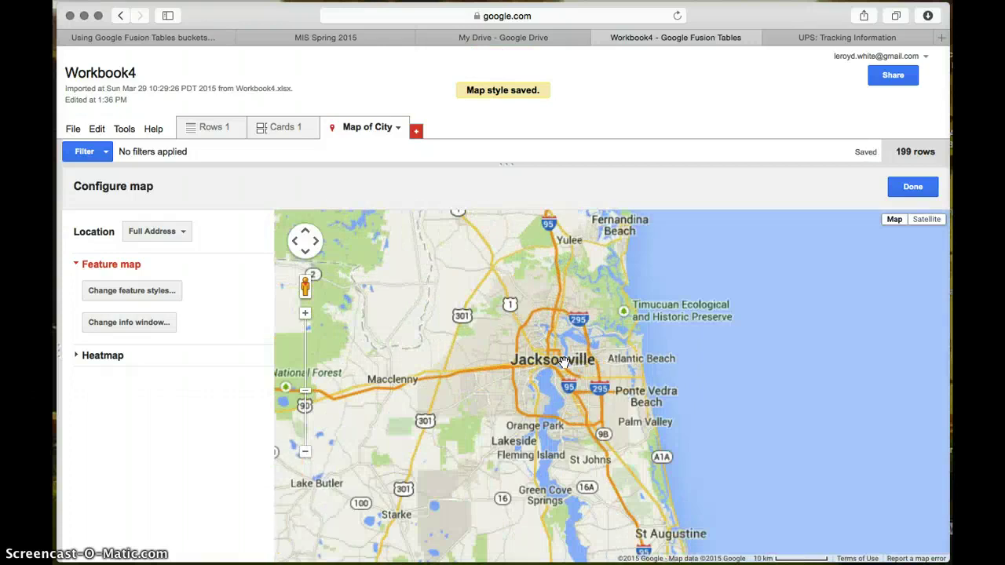
pyautogui.scroll(2, 564, 362)
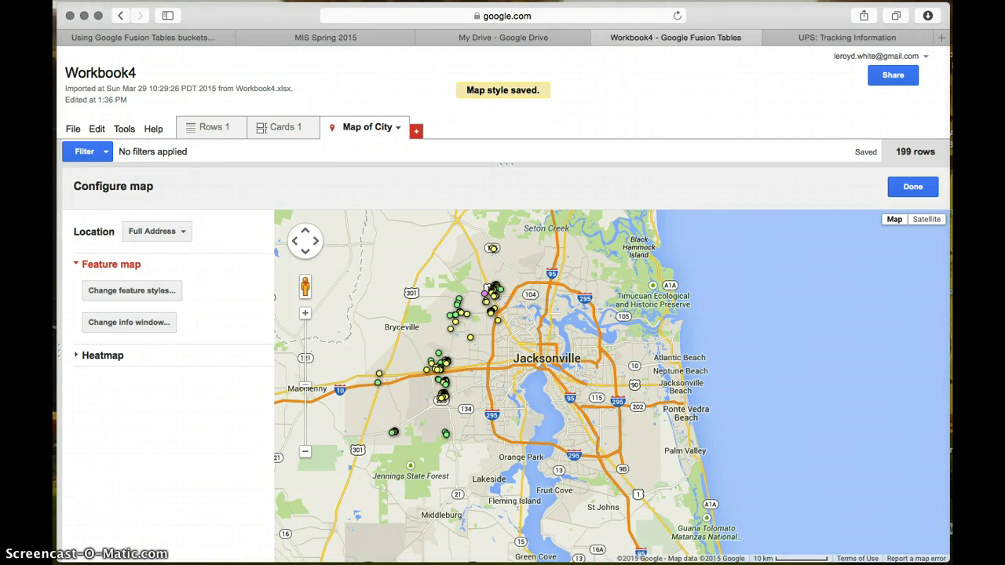
pyautogui.click(212, 461)
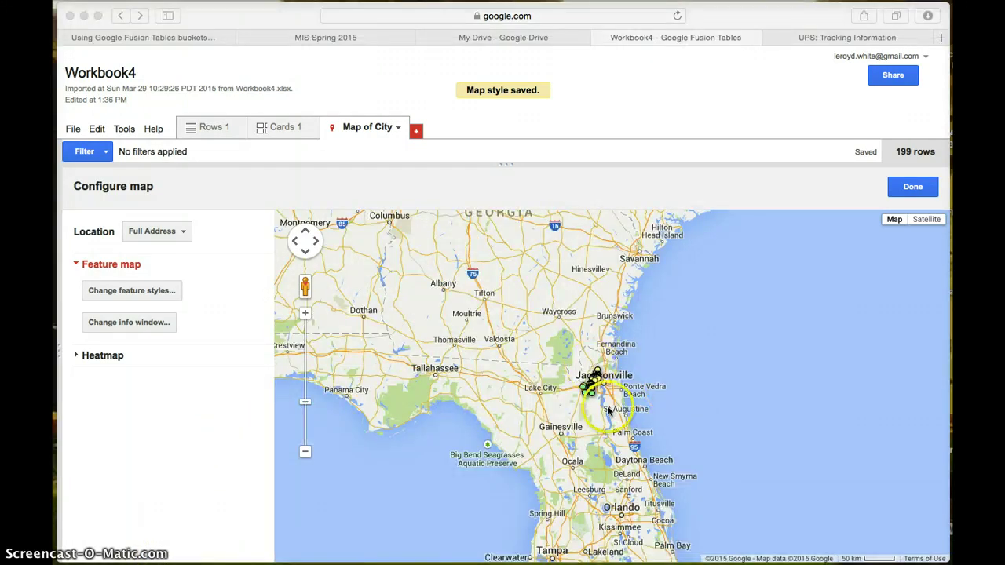
pyautogui.click(150, 292)
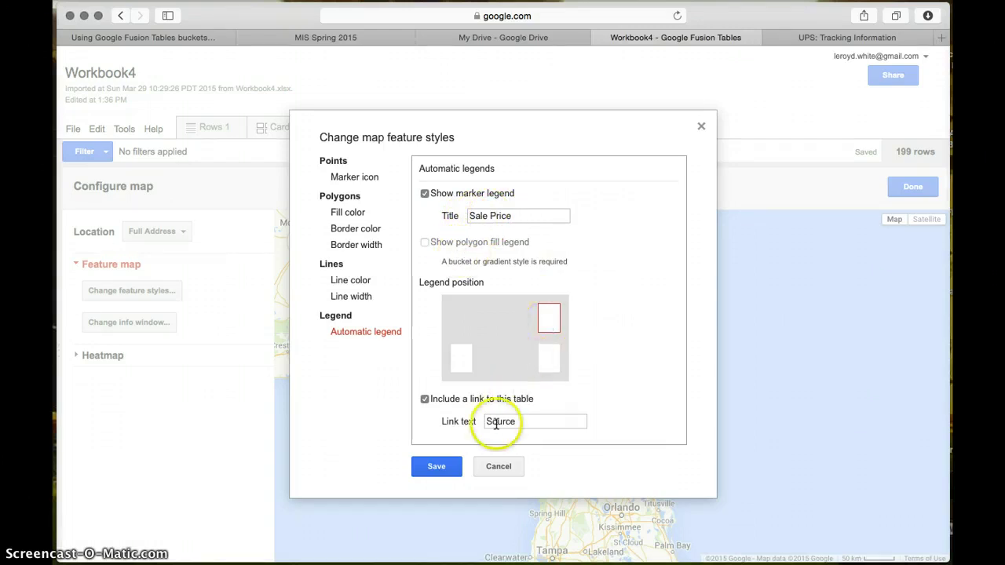
pyautogui.click(438, 466)
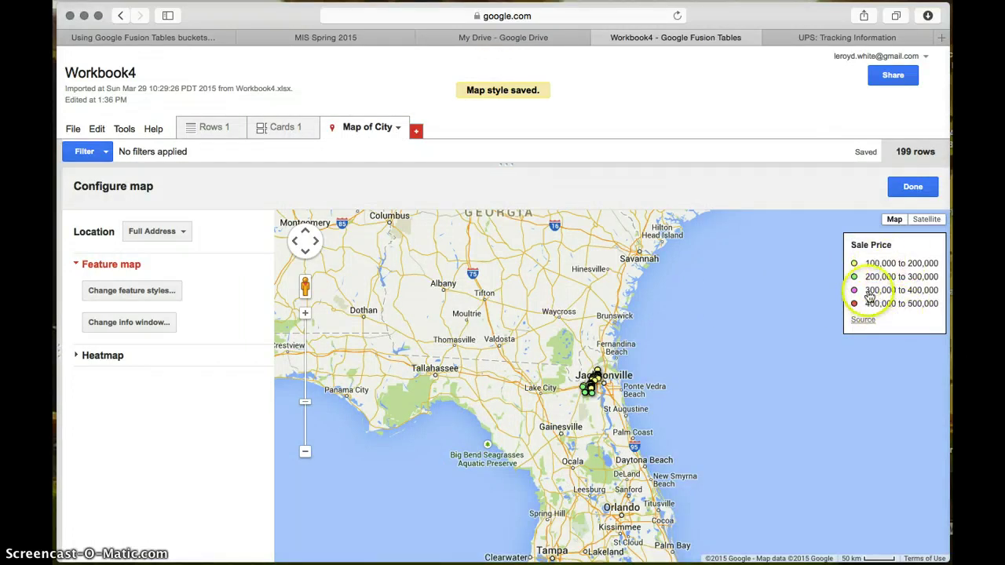
# Compare the colored markers west of Jacksonville with the Sale Price legend
pyautogui.click(305, 313)
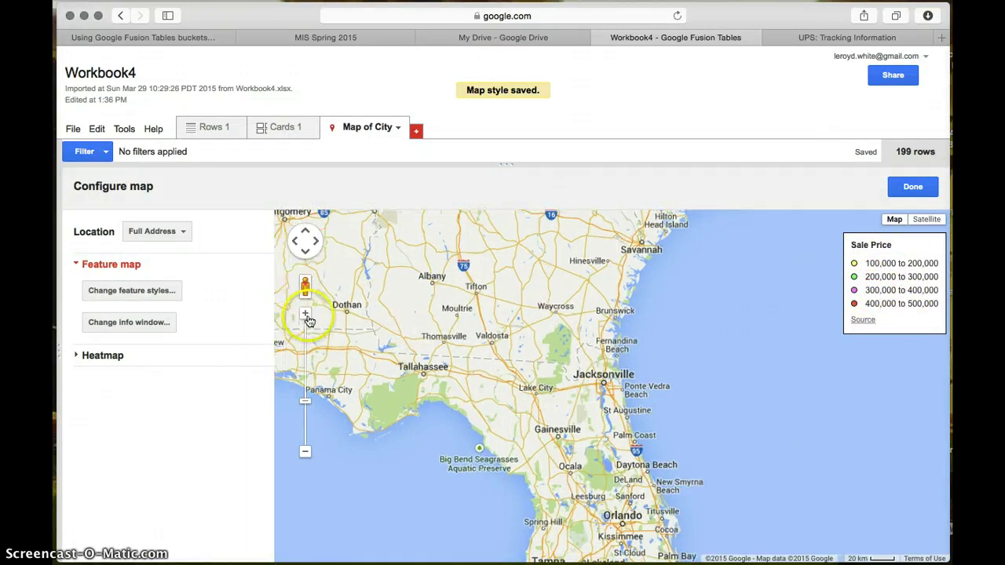
pyautogui.click(305, 313)
pyautogui.click(305, 313)
pyautogui.click(305, 313)
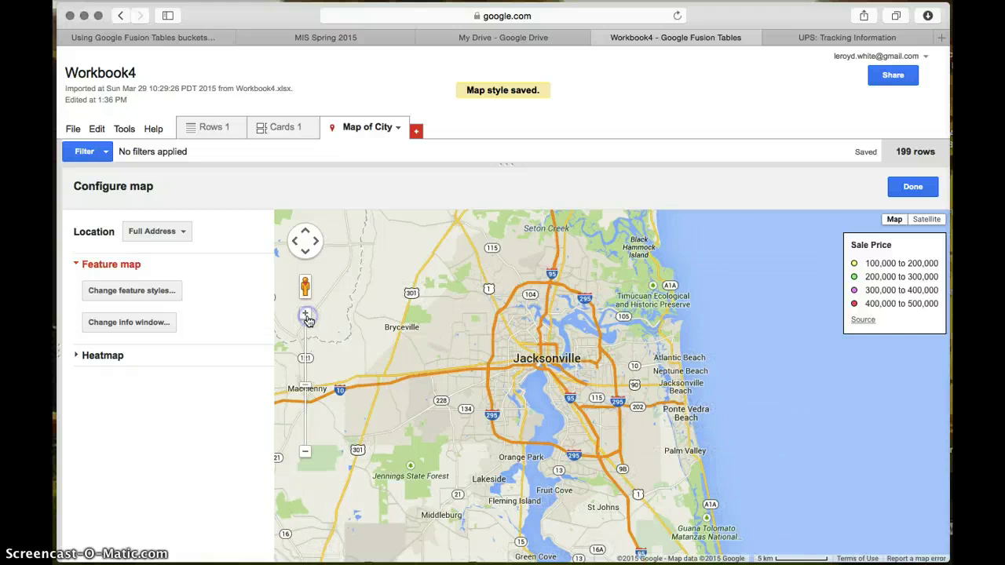
pyautogui.click(306, 313)
pyautogui.moveTo(417, 312); pyautogui.dragTo(598, 378)
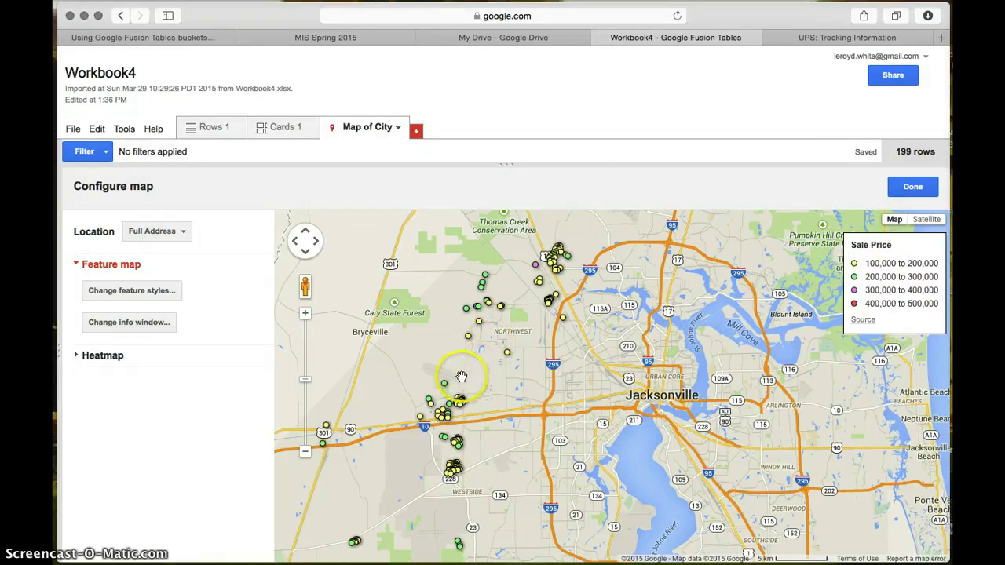
pyautogui.moveTo(482, 361); pyautogui.dragTo(507, 349)
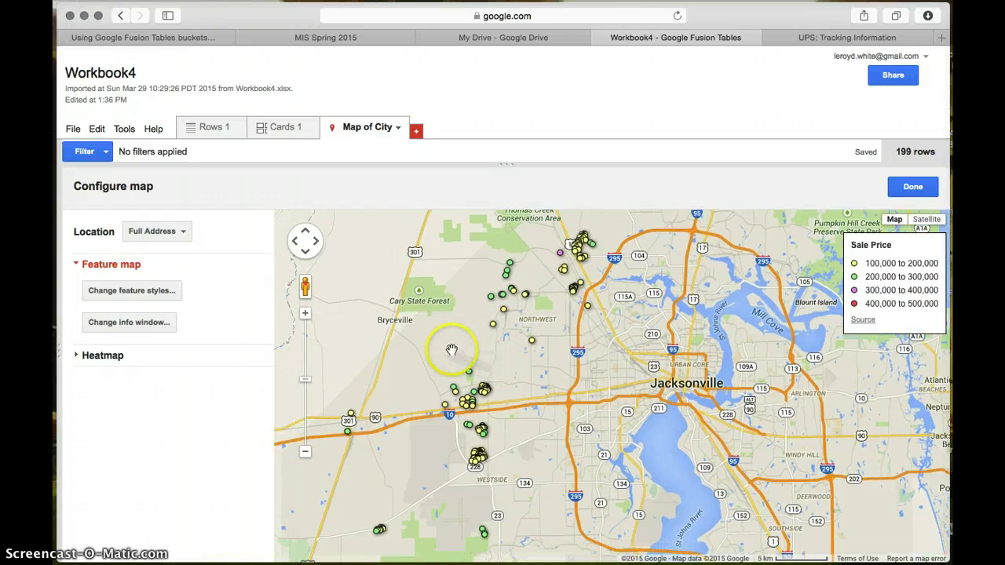
# Set the four Sale Price bucket icons to large_yellow, large_green, large_purple and large_red, in ascending price order
pyautogui.click(158, 292)
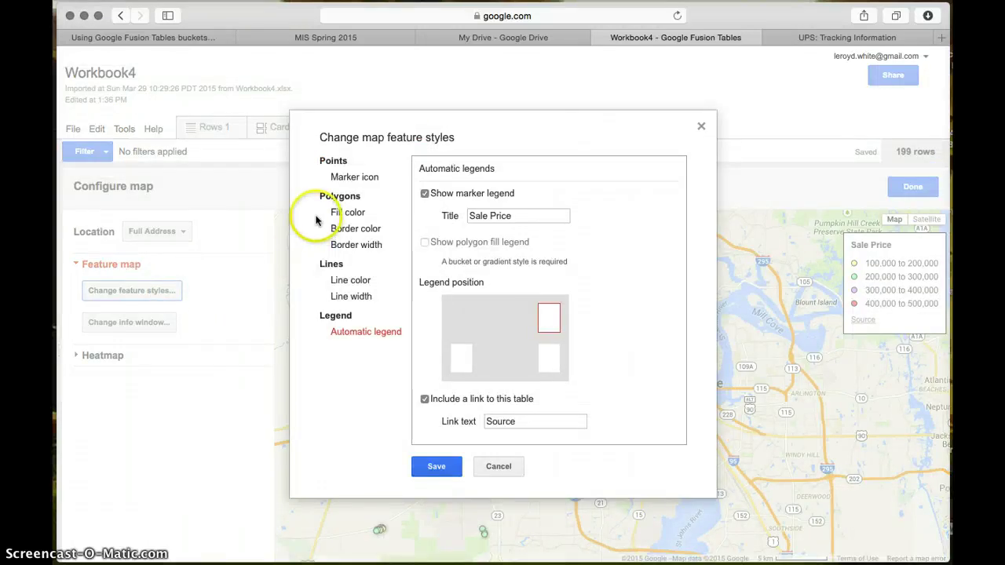
pyautogui.click(345, 176)
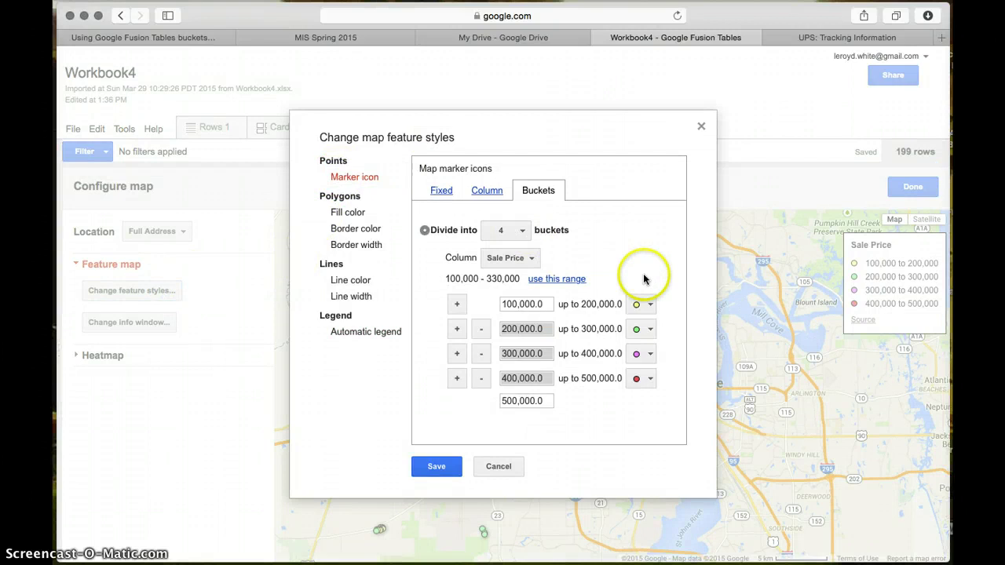
pyautogui.click(649, 305)
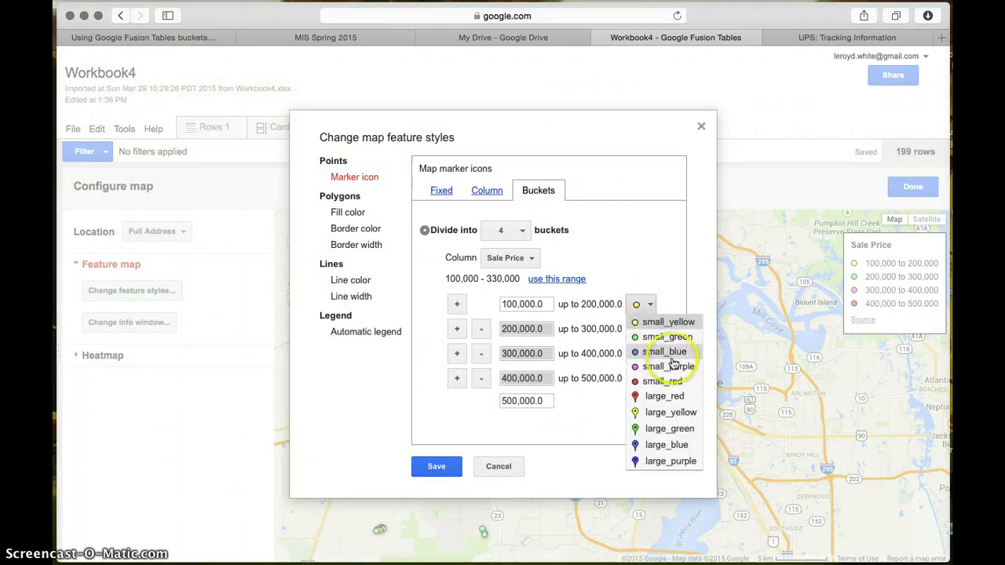
pyautogui.click(679, 414)
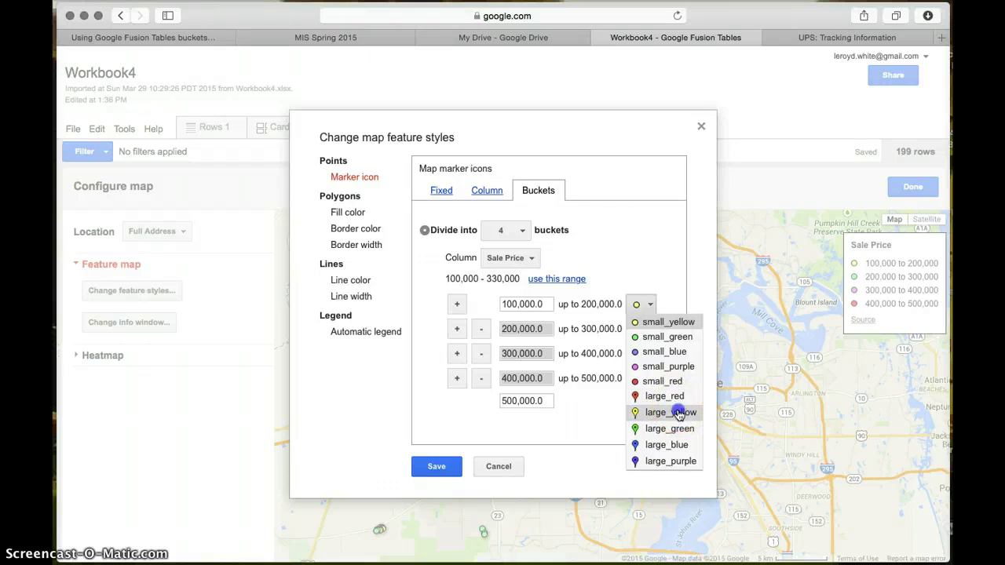
pyautogui.click(649, 329)
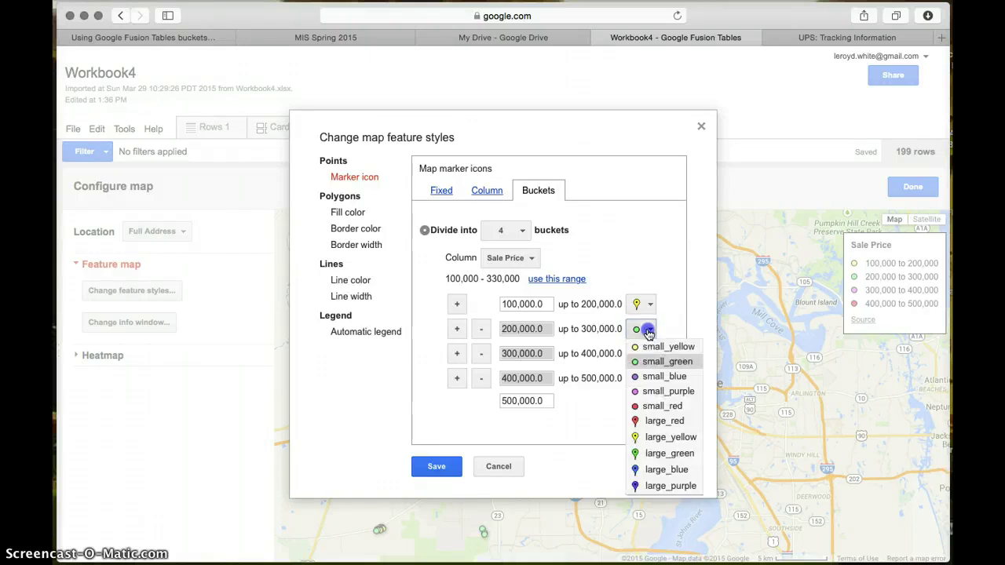
pyautogui.click(669, 453)
pyautogui.click(645, 353)
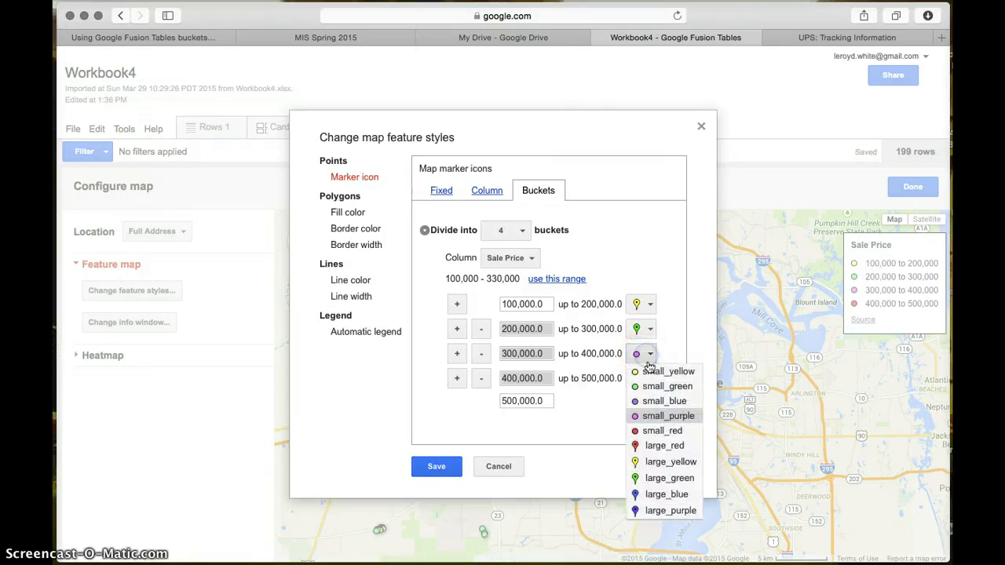
pyautogui.click(664, 511)
pyautogui.click(648, 378)
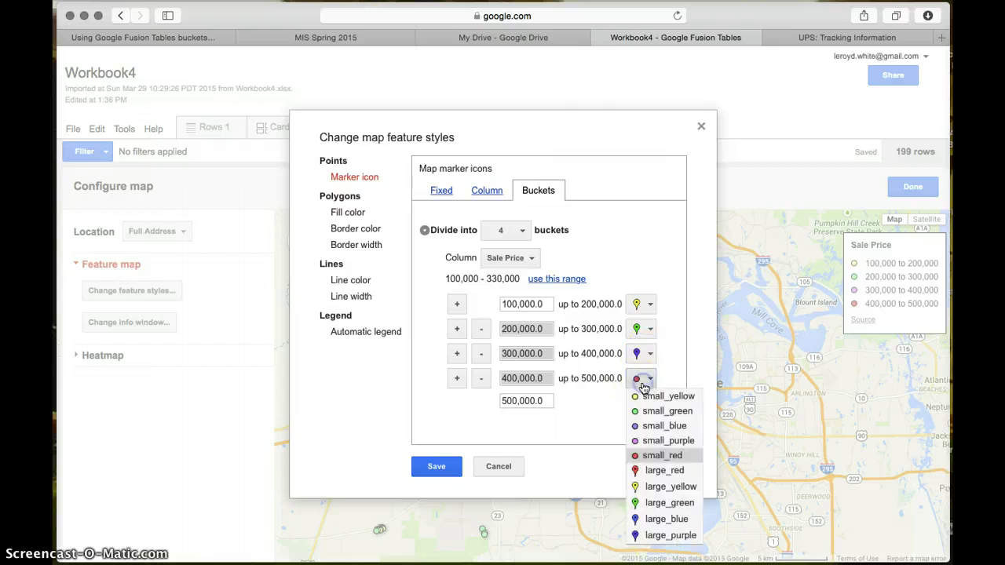
pyautogui.click(664, 470)
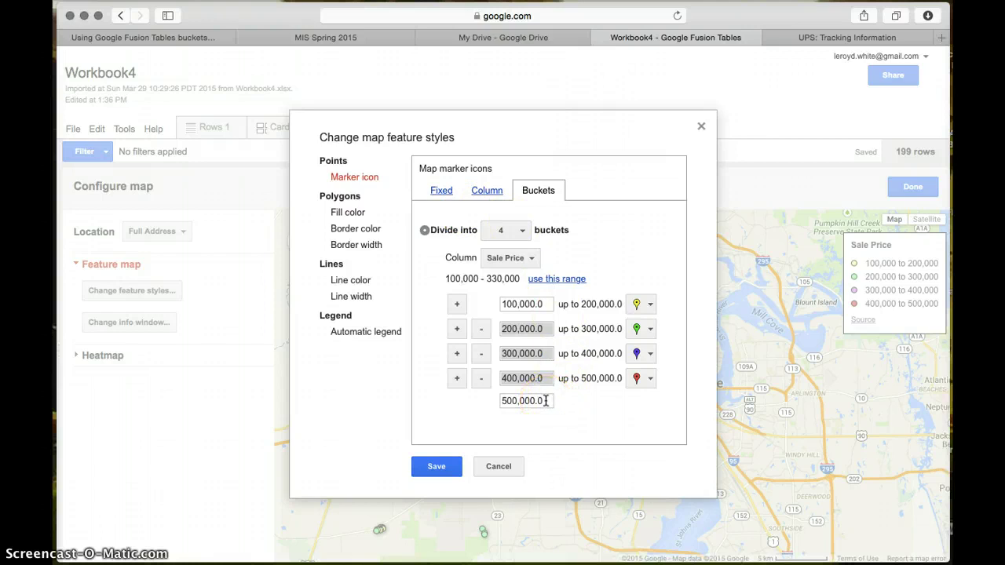
# Reduce the Sale Price buckets to three, with the second starting at 200,000 and the third at 300,000
pyautogui.click(522, 394)
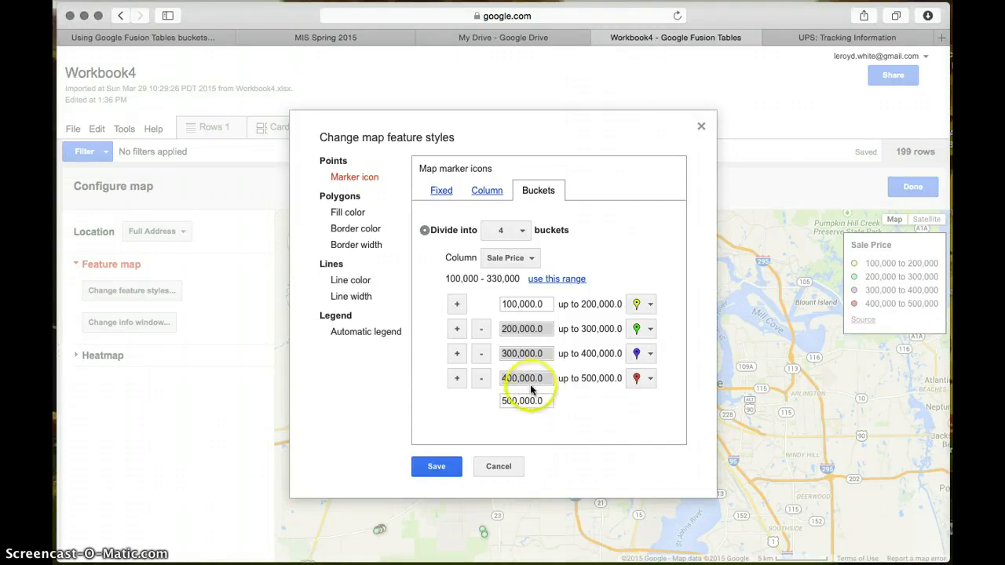
pyautogui.click(481, 382)
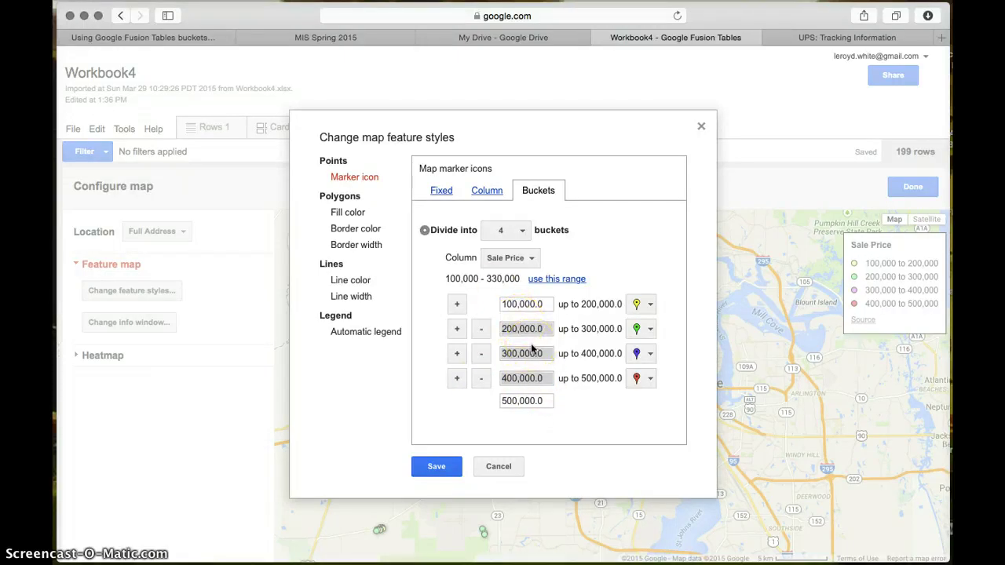
pyautogui.click(522, 232)
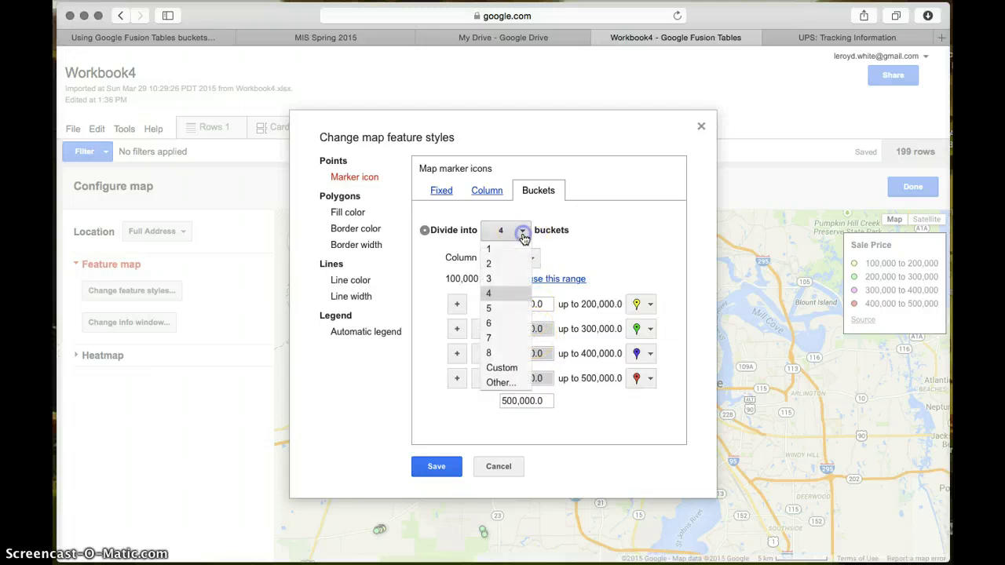
pyautogui.click(521, 279)
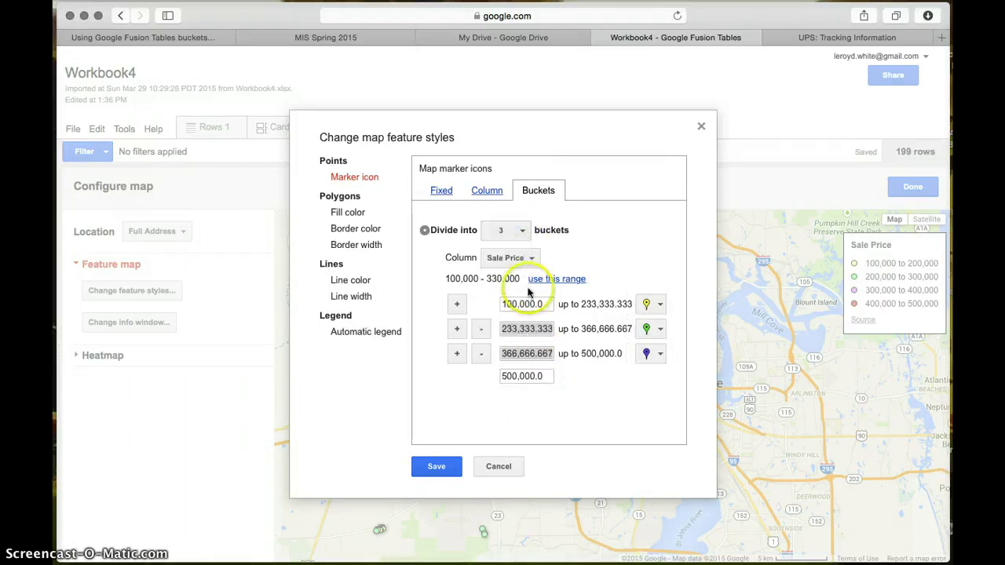
pyautogui.click(525, 331)
pyautogui.press('BackSpace')
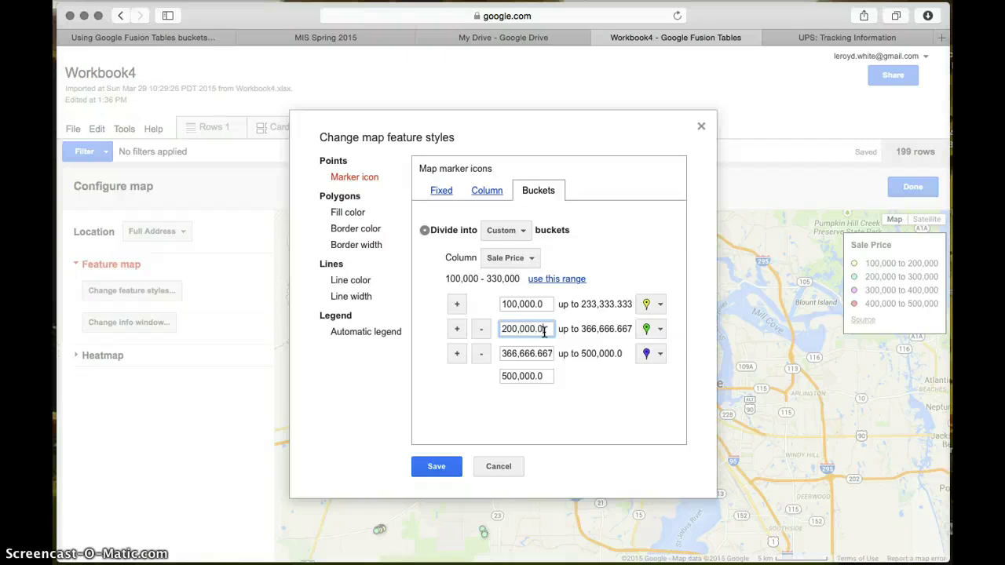
pyautogui.click(549, 352)
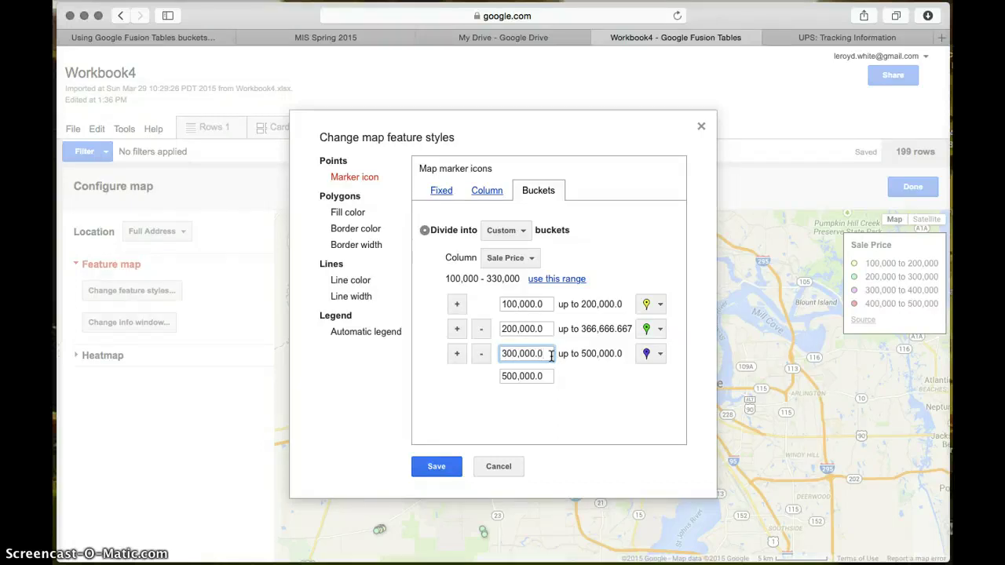
pyautogui.write('300,000.0')
# Set the upper limit of the last Sale Price bucket to 330,000 and save the map feature styles
pyautogui.click(544, 376)
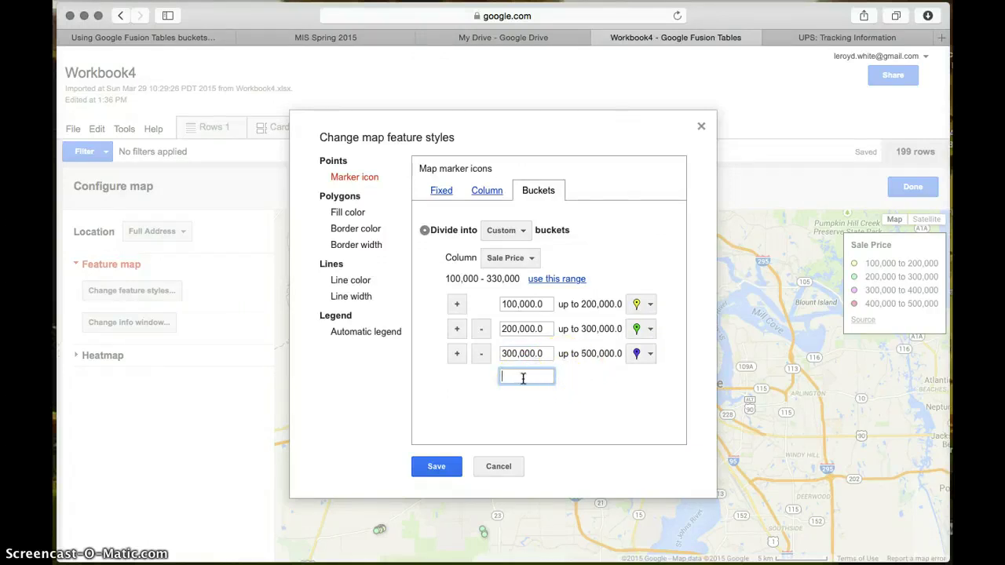
pyautogui.write('330,000.0')
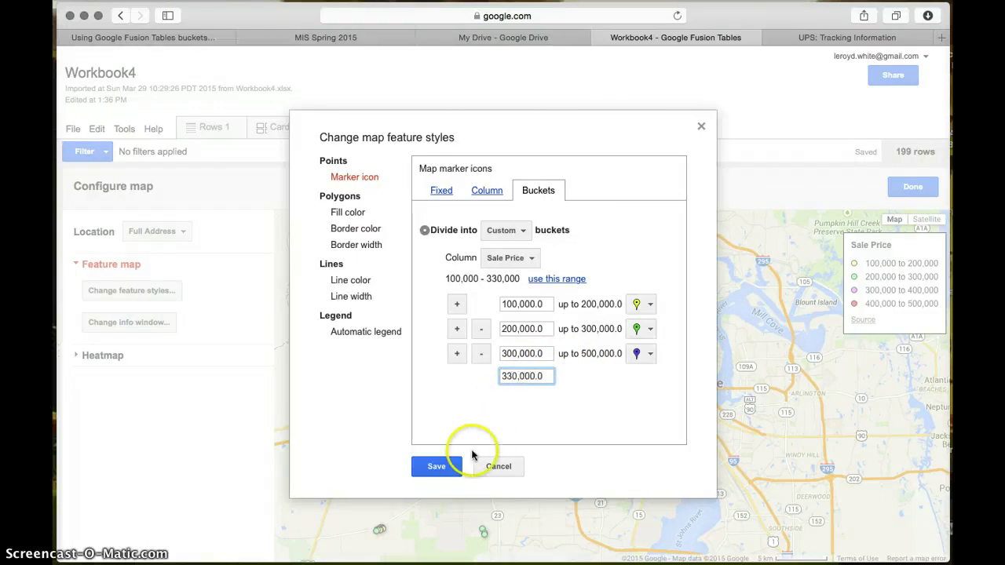
pyautogui.click(448, 466)
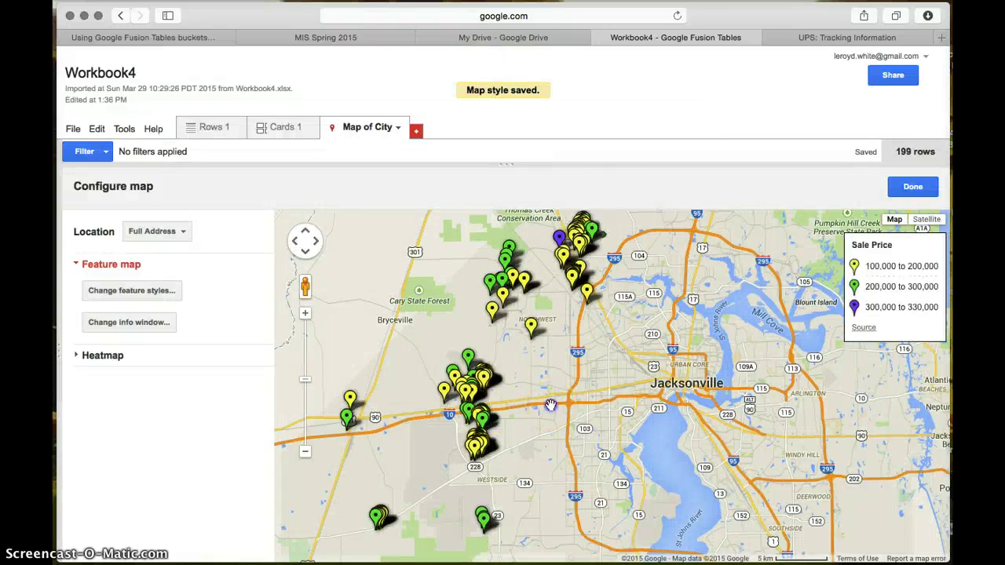
pyautogui.moveTo(550, 405); pyautogui.dragTo(617, 399)
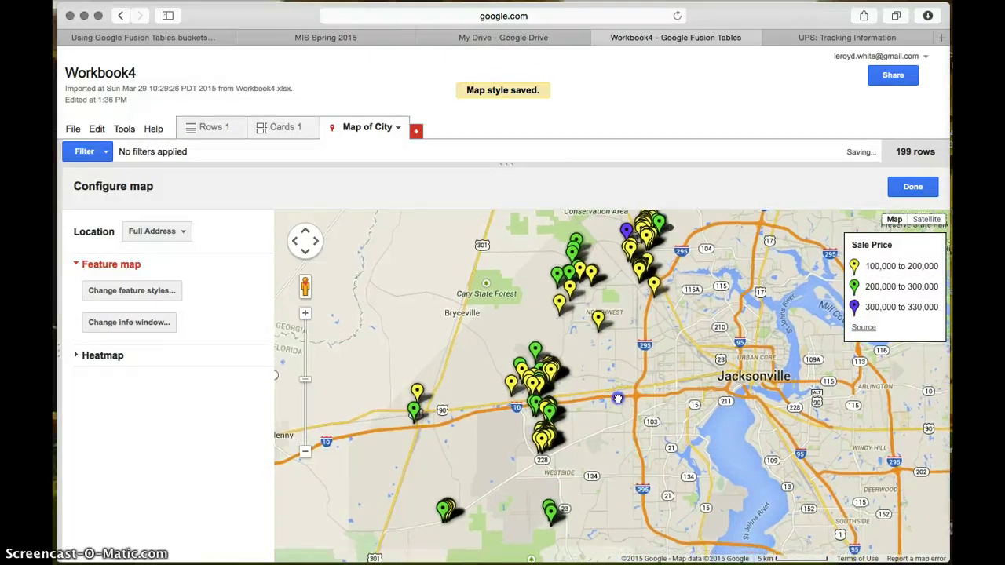